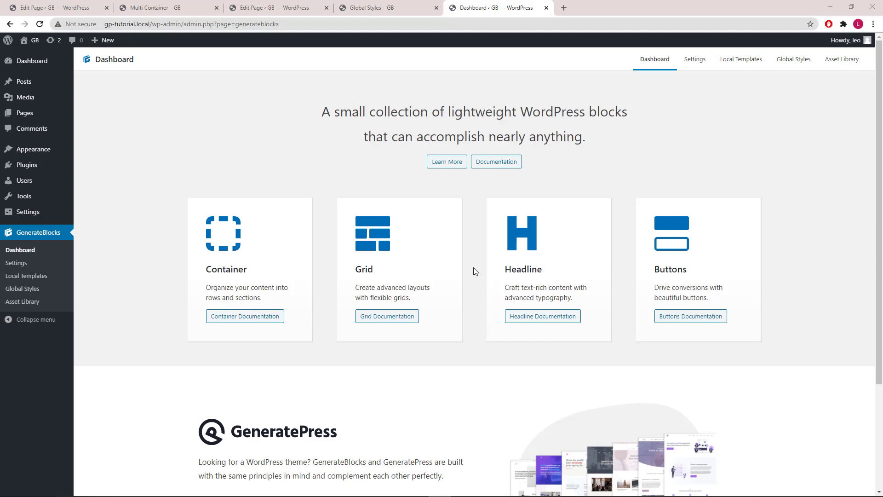
Step: Check the three headline boxes on the live Multi Container page, then go back to its editor
{"action": "left_click", "coordinate": [179, 13]}
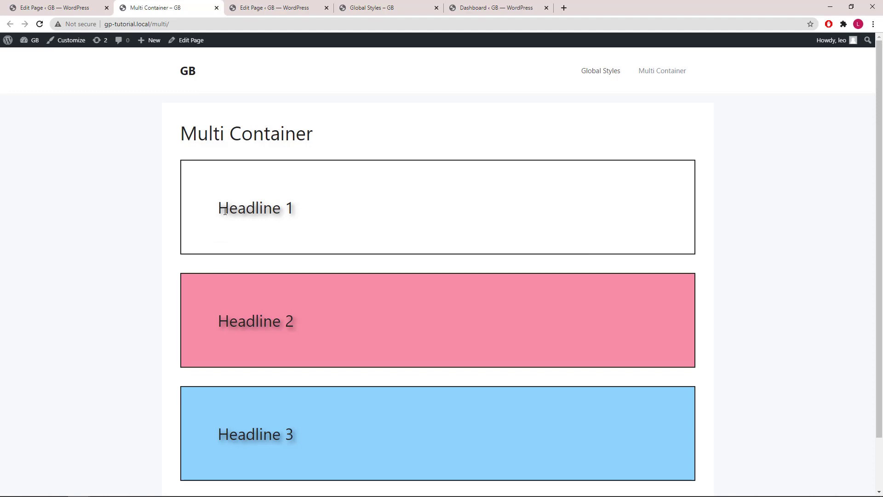
{"action": "left_click_drag", "start_coordinate": [219, 211], "coordinate": [317, 213]}
{"action": "left_click", "coordinate": [265, 211]}
{"action": "left_click", "coordinate": [53, 10]}
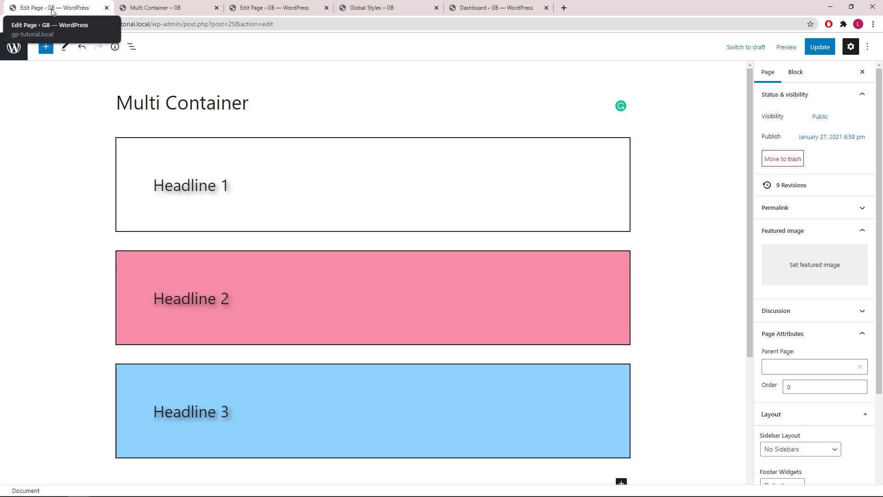
Step: Duplicate the first white Headline 1 container
{"action": "left_click", "coordinate": [136, 155]}
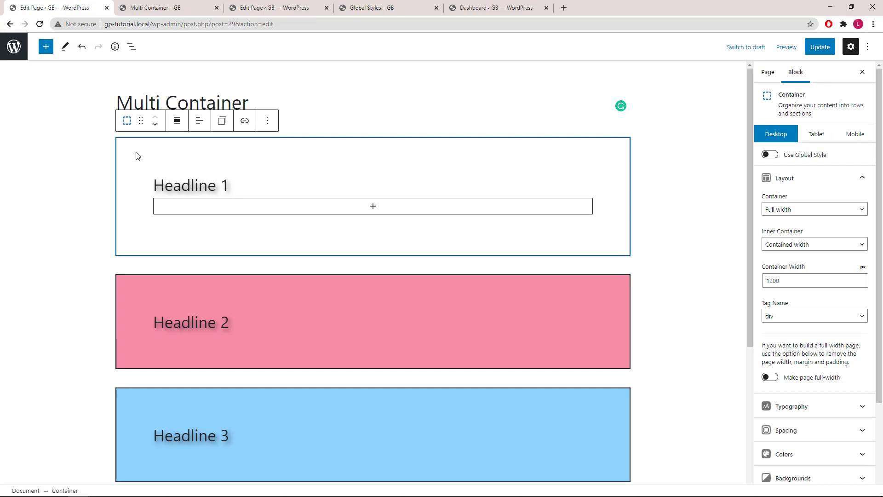
{"action": "left_click", "coordinate": [267, 123]}
{"action": "left_click", "coordinate": [274, 188]}
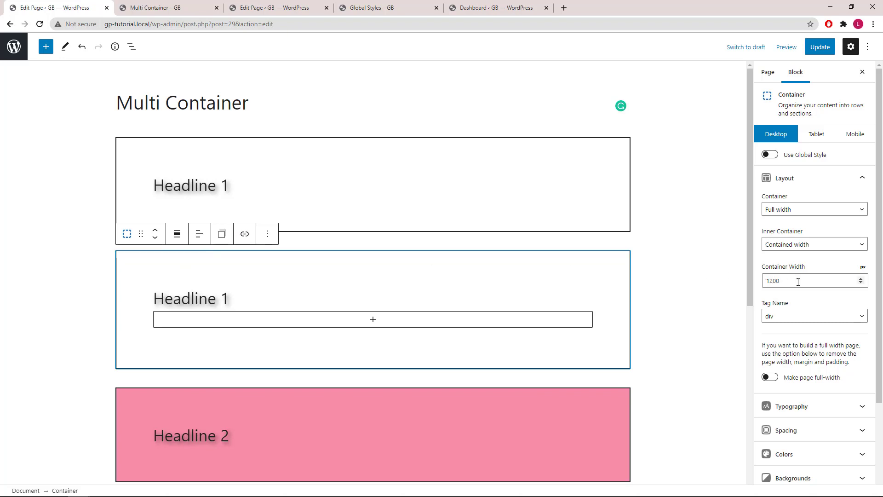
Step: Set the copy's background colour to the light green #7bdcb5 swatch
{"action": "scroll", "coordinate": [860, 280], "scroll_direction": "down", "scroll_amount": 3}
{"action": "left_click", "coordinate": [802, 344]}
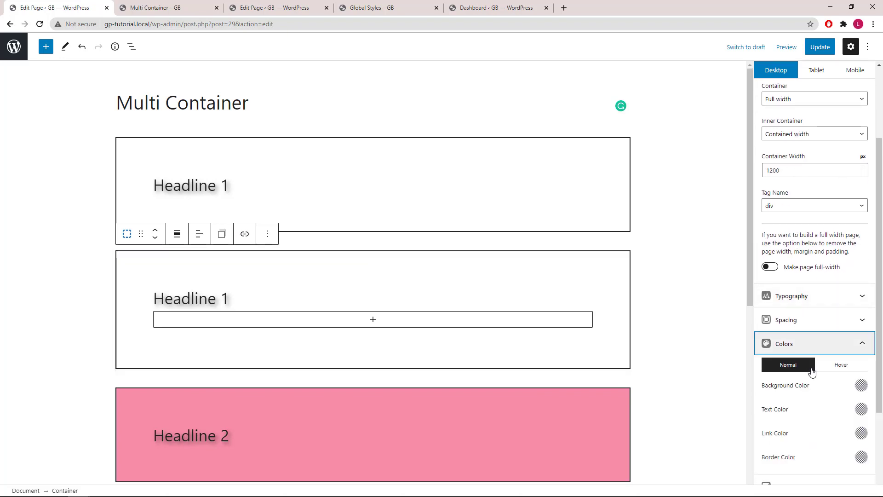
{"action": "left_click", "coordinate": [855, 388]}
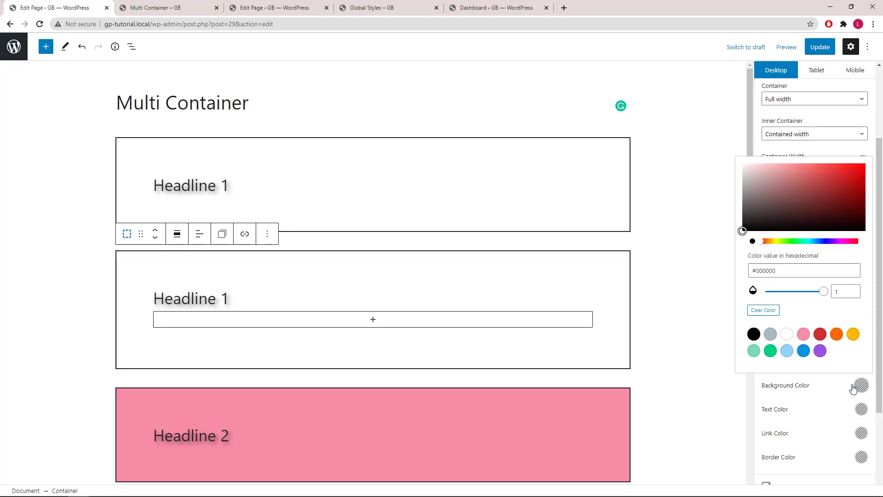
{"action": "left_click", "coordinate": [754, 351]}
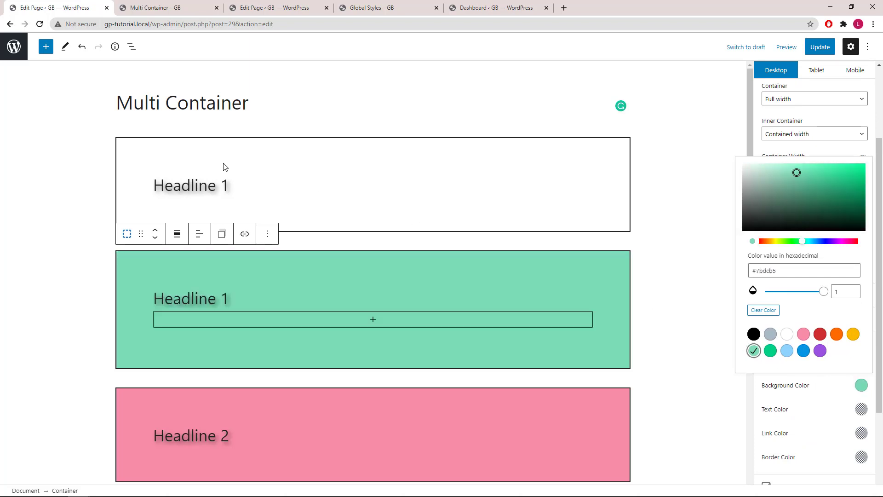
{"action": "left_click", "coordinate": [144, 158]}
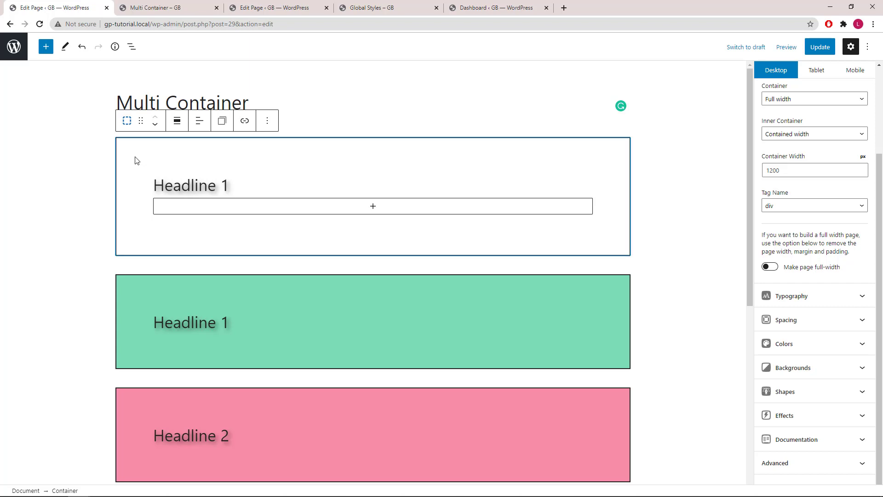
Step: Give the white container a linked 5px border radius on all corners
{"action": "left_click", "coordinate": [806, 320]}
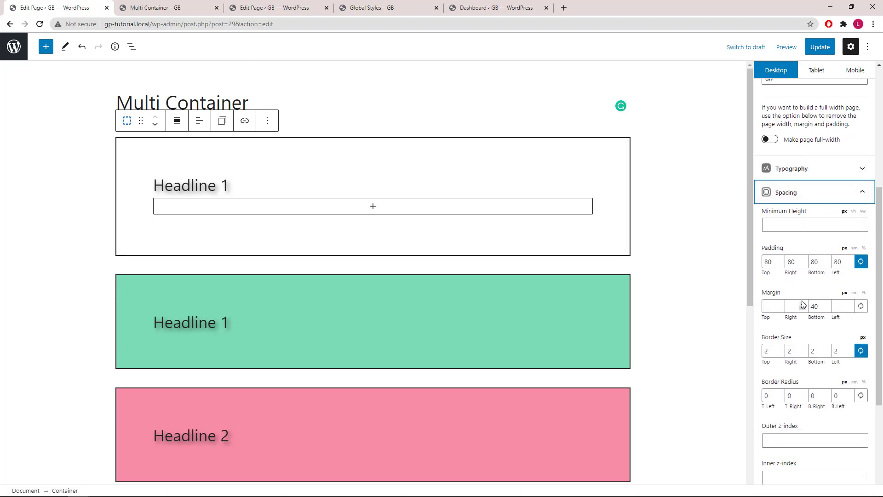
{"action": "double_click", "coordinate": [766, 395]}
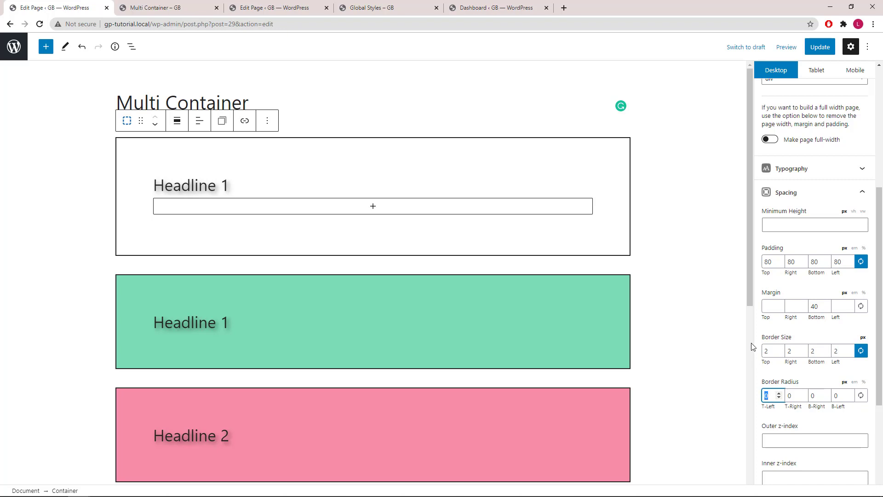
{"action": "left_click", "coordinate": [861, 400]}
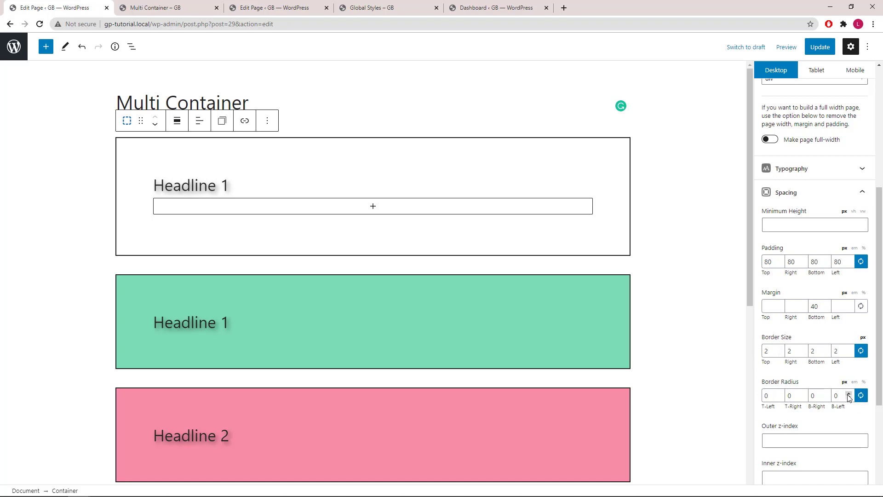
{"action": "left_click", "coordinate": [849, 394]}
{"action": "left_click", "coordinate": [849, 394]}
{"action": "left_click", "coordinate": [848, 394]}
Step: Give the green container a linked 5px border radius on all corners
{"action": "left_click", "coordinate": [136, 287]}
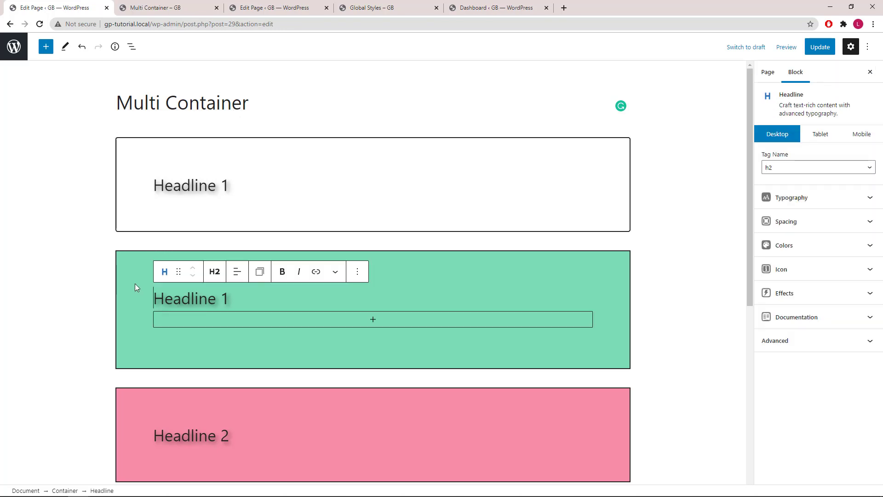
{"action": "left_click", "coordinate": [128, 274]}
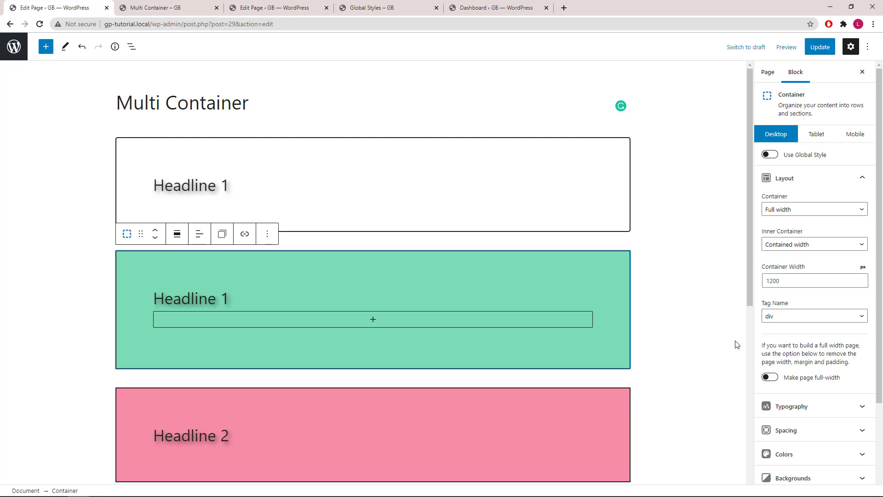
{"action": "left_click", "coordinate": [820, 431]}
{"action": "scroll", "coordinate": [823, 434], "scroll_direction": "down", "scroll_amount": 5}
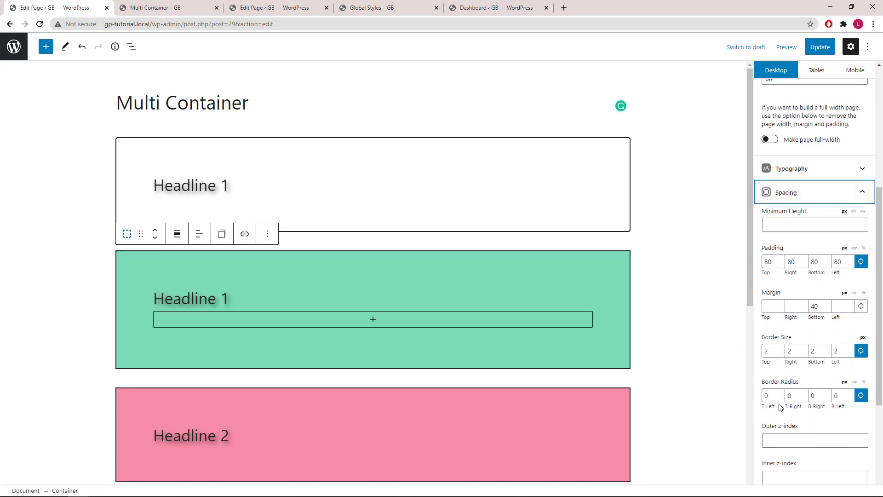
{"action": "left_click", "coordinate": [849, 394]}
{"action": "left_click", "coordinate": [849, 393]}
{"action": "left_click", "coordinate": [848, 394]}
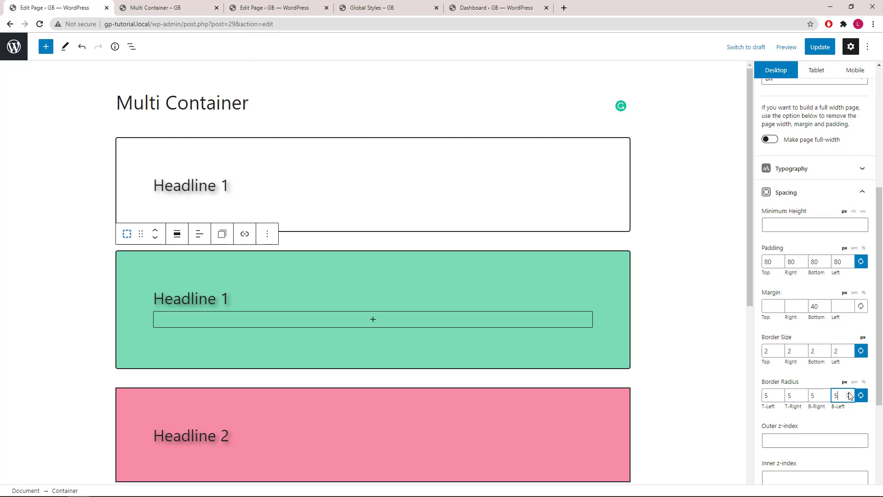
Step: Copy the styles of the first white container
{"action": "left_click", "coordinate": [164, 149]}
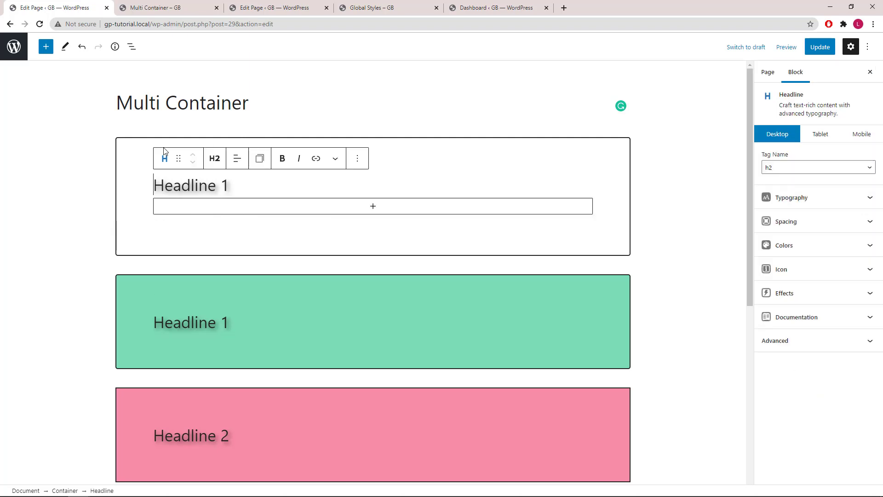
{"action": "left_click", "coordinate": [127, 155]}
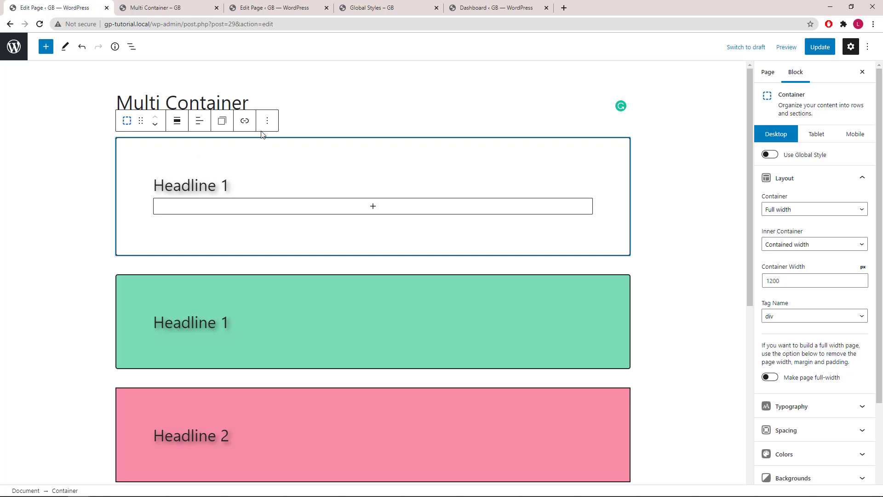
{"action": "left_click", "coordinate": [222, 128]}
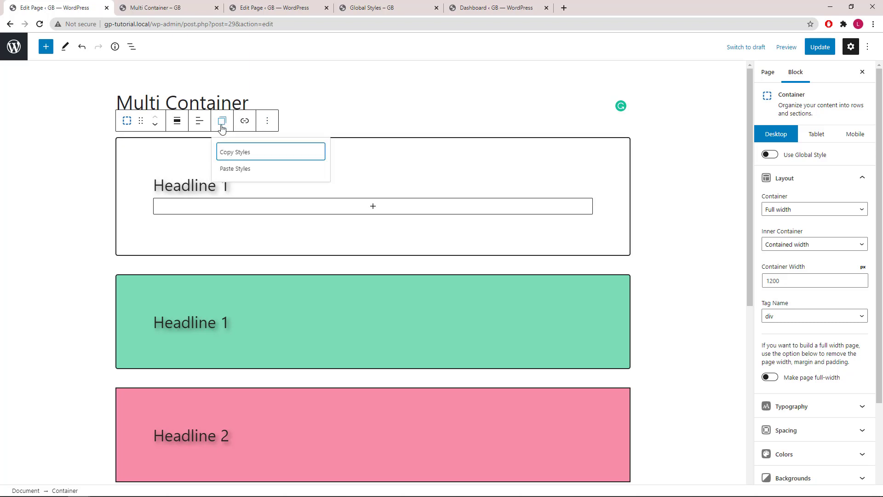
{"action": "left_click", "coordinate": [230, 155]}
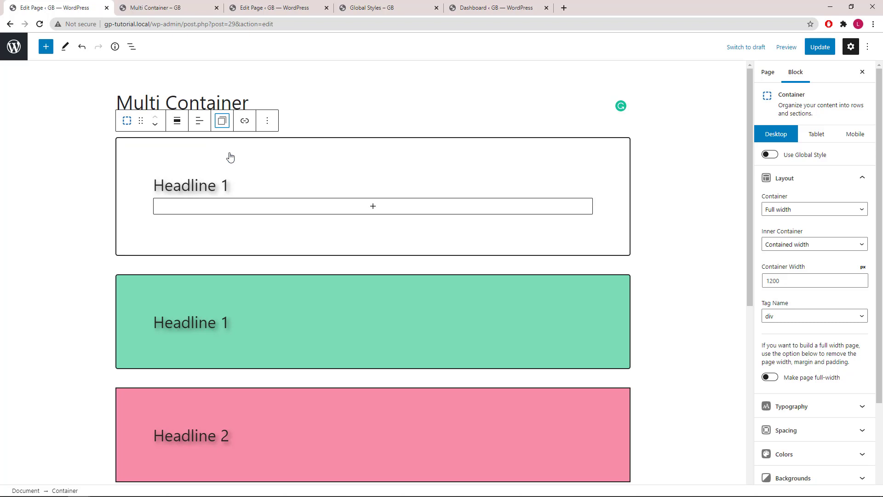
Step: Paste those styles onto the pink Headline 2 container
{"action": "left_click", "coordinate": [136, 399]}
{"action": "left_click", "coordinate": [128, 374]}
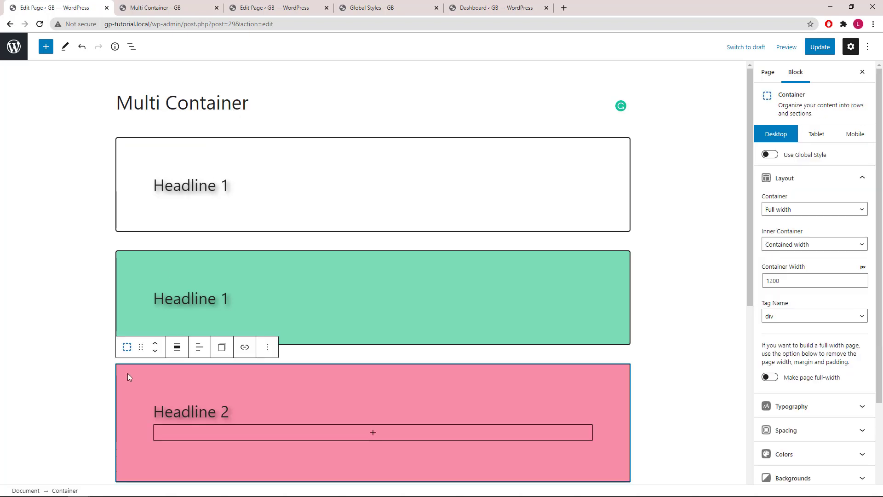
{"action": "left_click", "coordinate": [222, 347]}
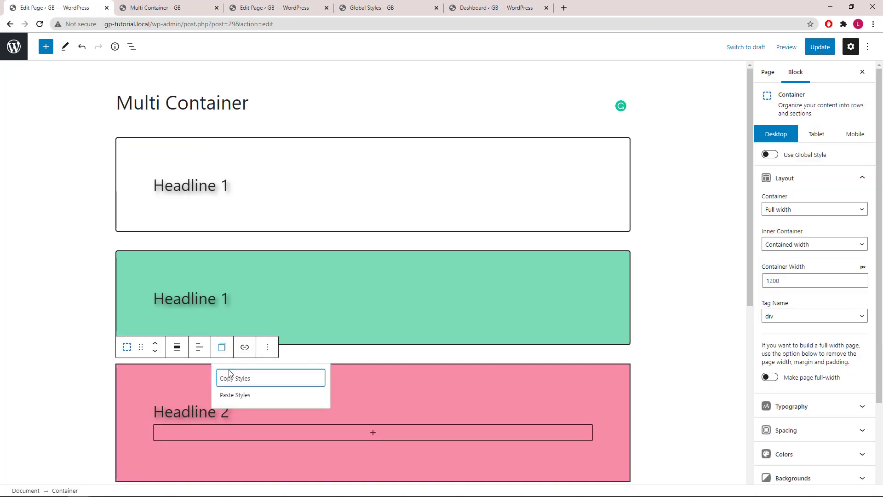
{"action": "left_click", "coordinate": [230, 396]}
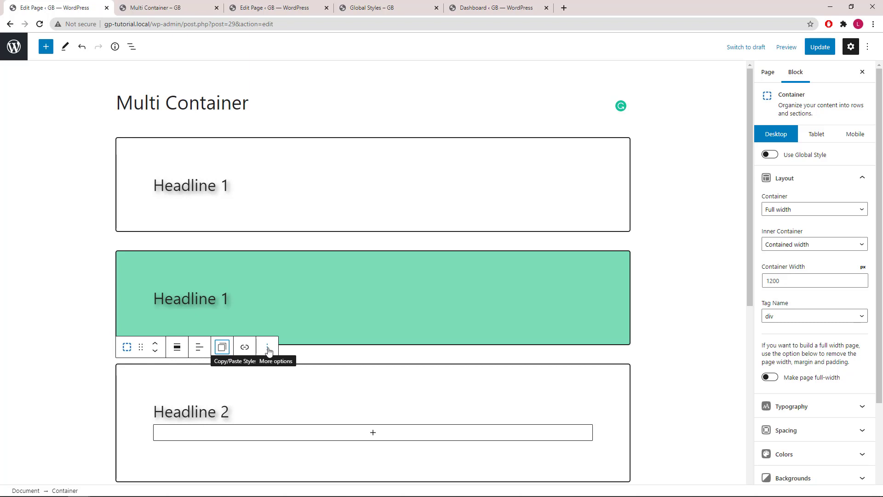
Step: Create a new GenerateBlocks global style and add a Container block to it
{"action": "left_click", "coordinate": [500, 11]}
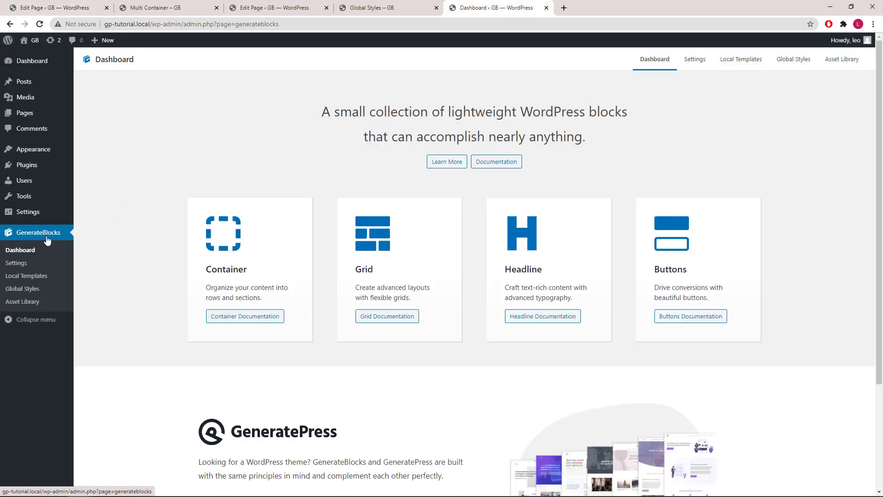
{"action": "left_click", "coordinate": [794, 63]}
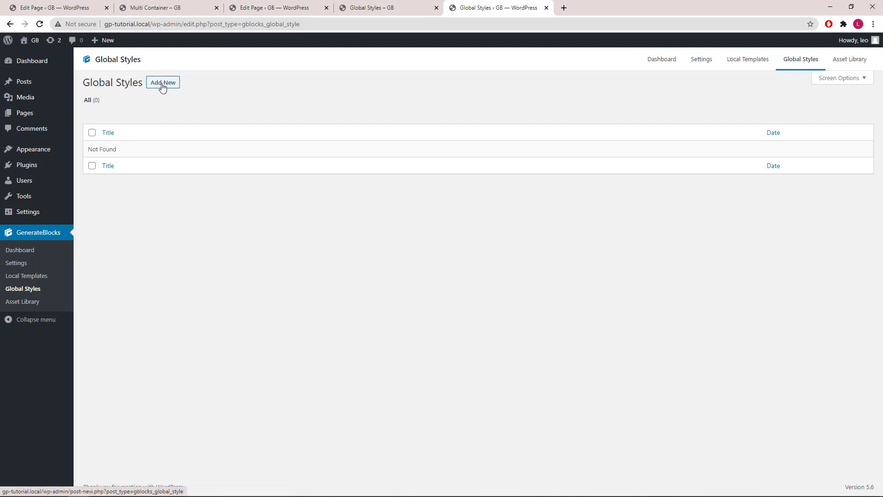
{"action": "left_click", "coordinate": [162, 84]}
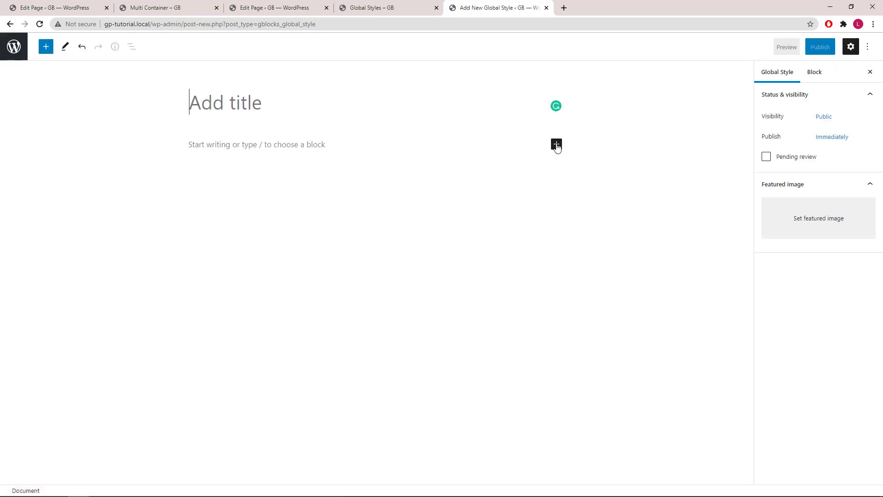
{"action": "left_click", "coordinate": [557, 145]}
{"action": "left_click", "coordinate": [578, 222]}
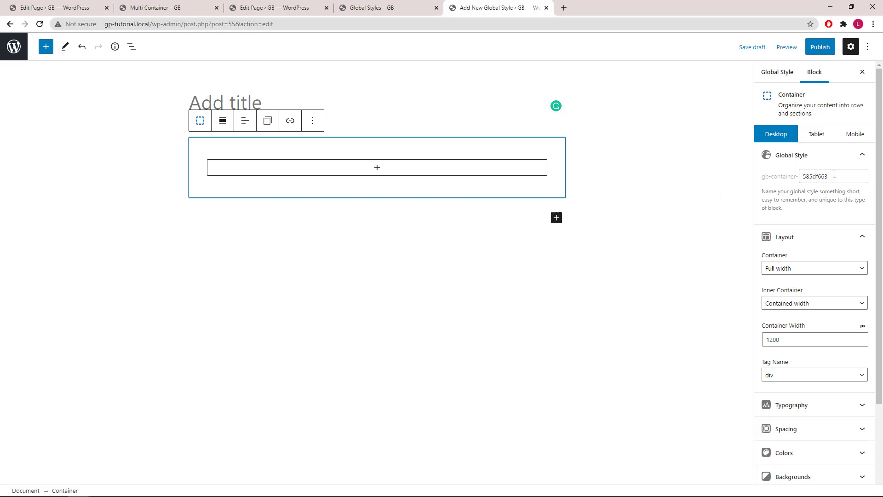
Step: Name the container's global style main-container and use the same text as the post title
{"action": "left_click_drag", "start_coordinate": [835, 174], "coordinate": [801, 176]}
{"action": "right_click", "coordinate": [811, 175]}
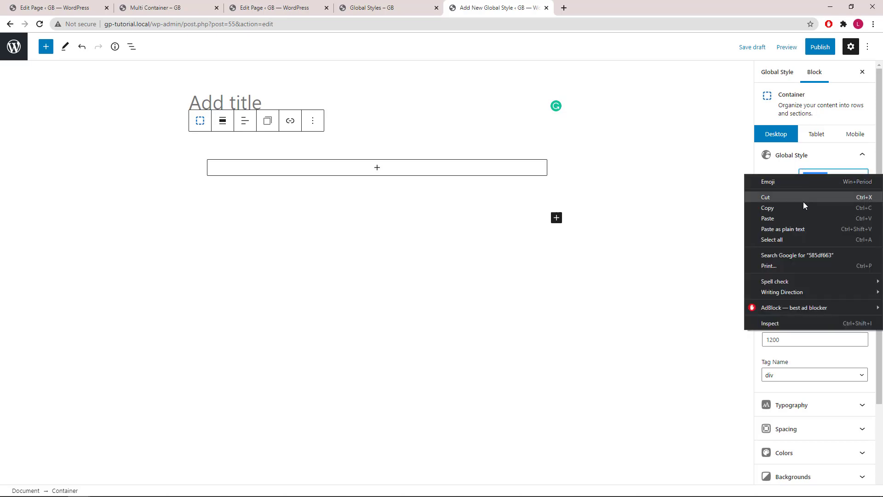
{"action": "left_click", "coordinate": [797, 227]}
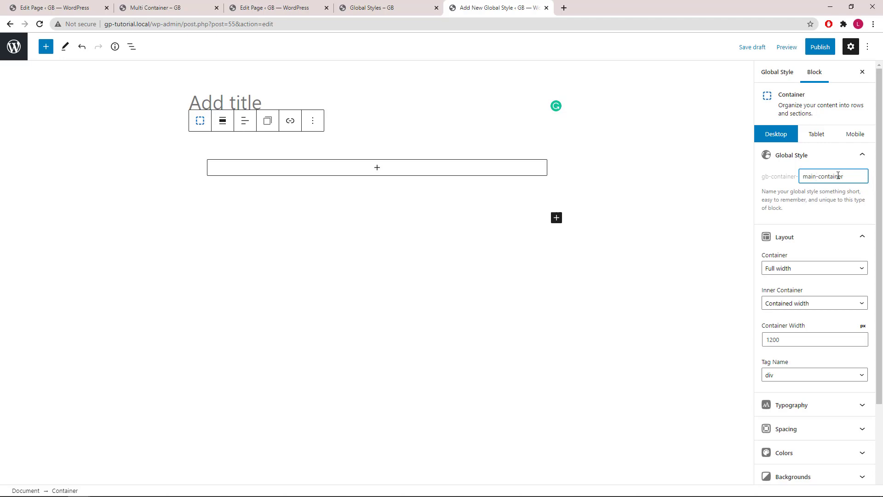
{"action": "left_click", "coordinate": [242, 102]}
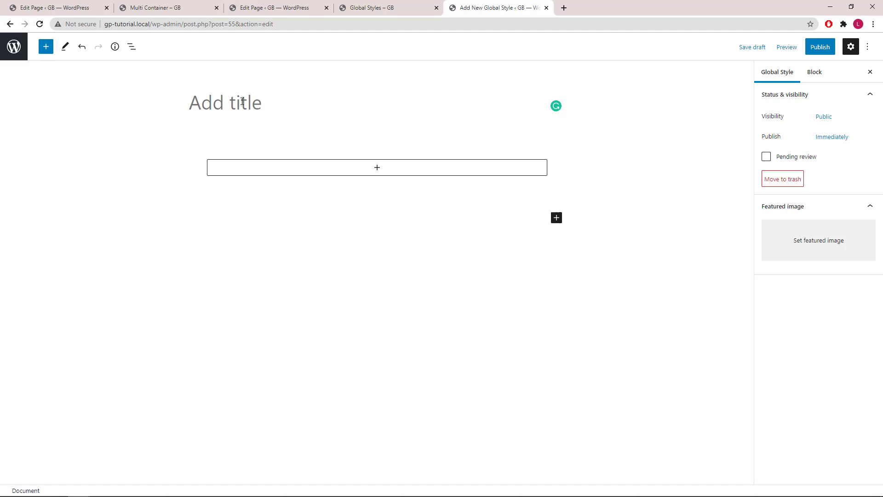
{"action": "right_click", "coordinate": [243, 102]}
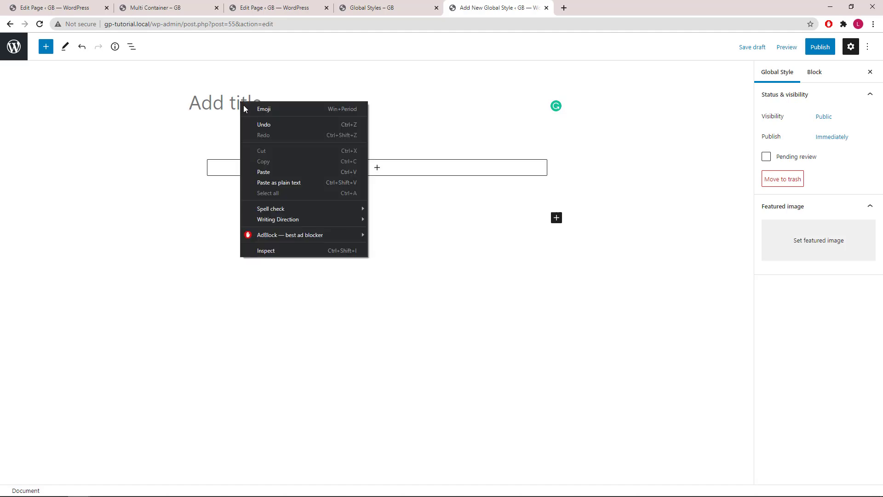
{"action": "left_click", "coordinate": [280, 172]}
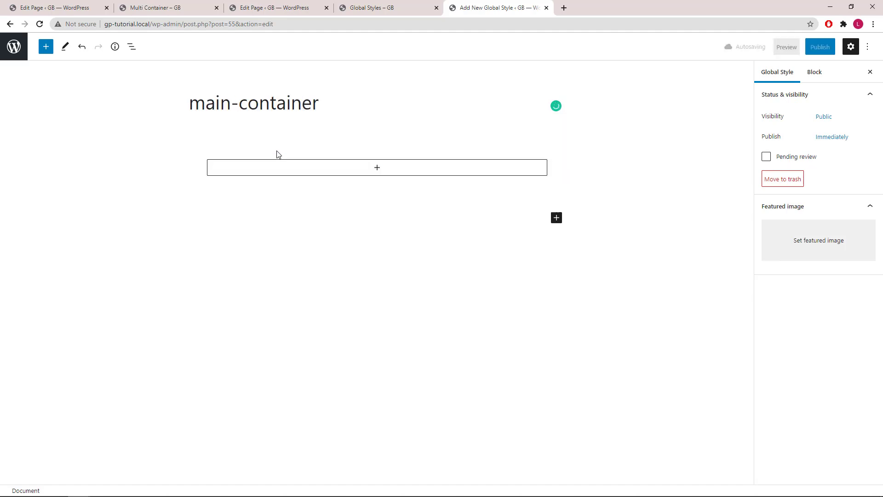
{"action": "left_click", "coordinate": [278, 153]}
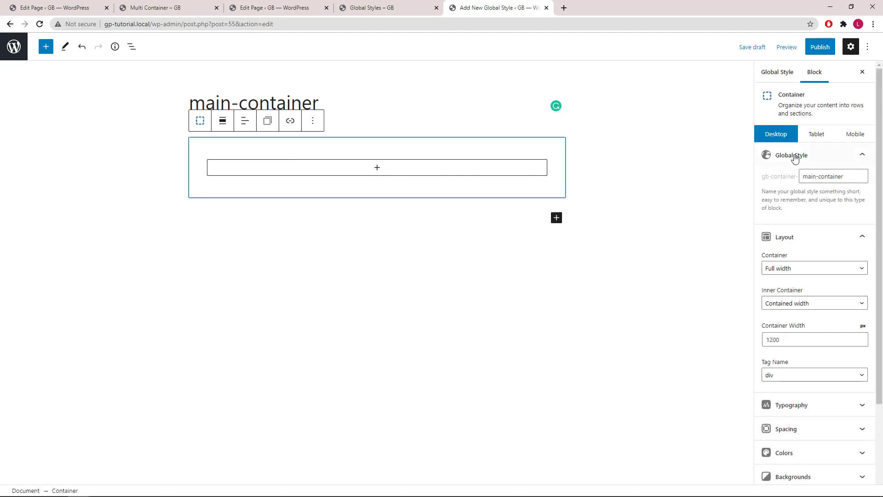
Step: Set linked padding of 80px on all sides and a 40px bottom margin
{"action": "left_click", "coordinate": [863, 432]}
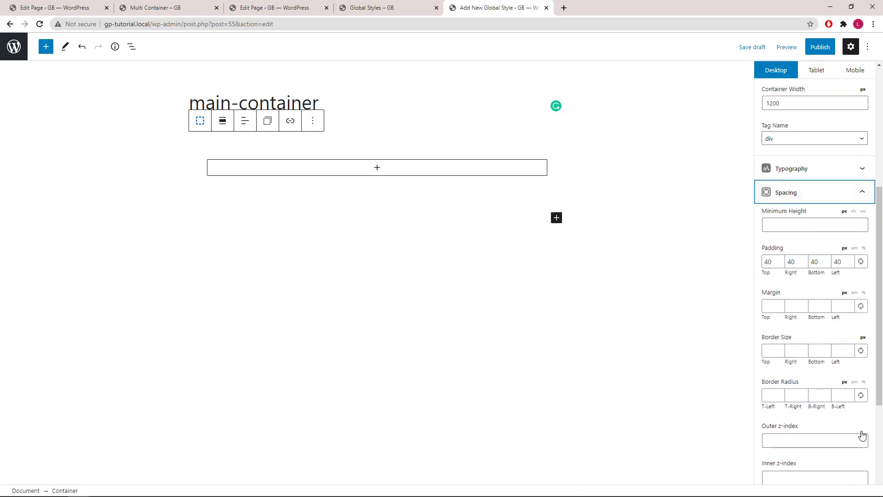
{"action": "double_click", "coordinate": [768, 262]}
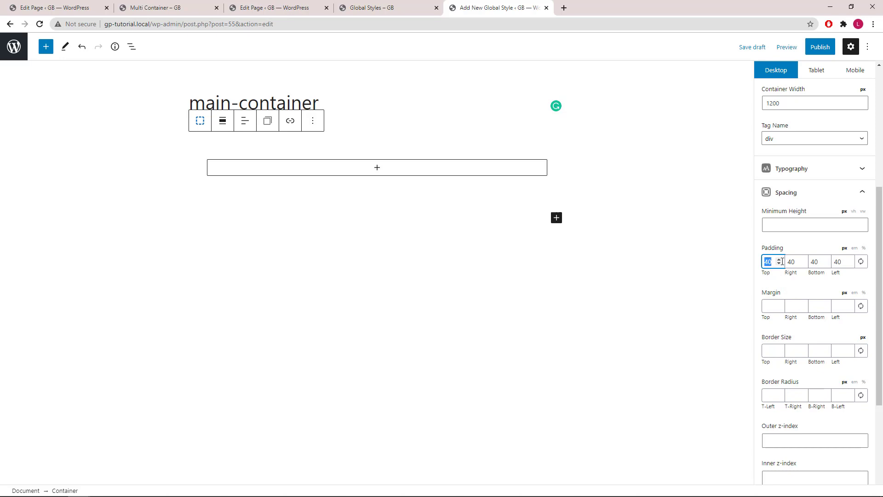
{"action": "left_click", "coordinate": [861, 261]}
{"action": "left_click", "coordinate": [837, 262]}
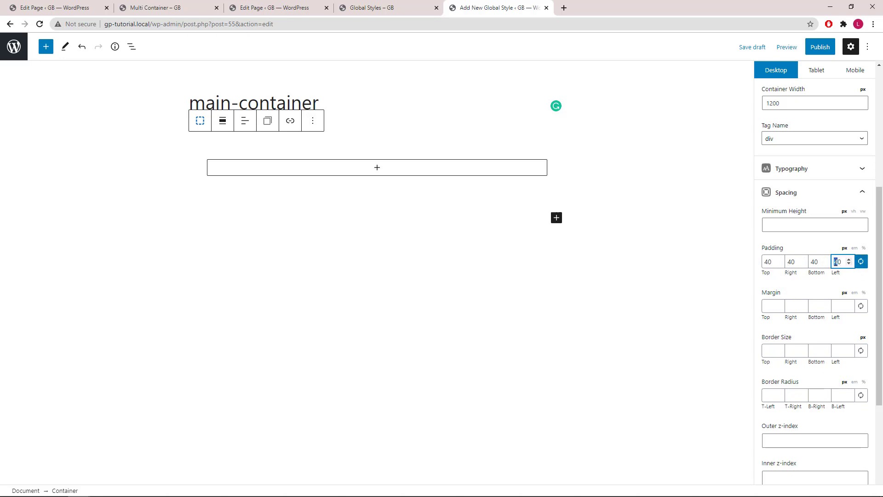
{"action": "type", "text": "8"}
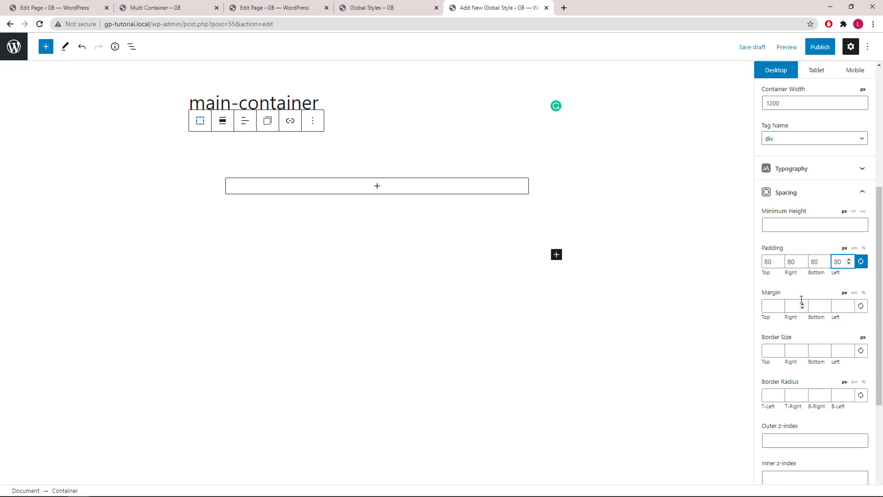
{"action": "left_click", "coordinate": [813, 303]}
{"action": "type", "text": "40"}
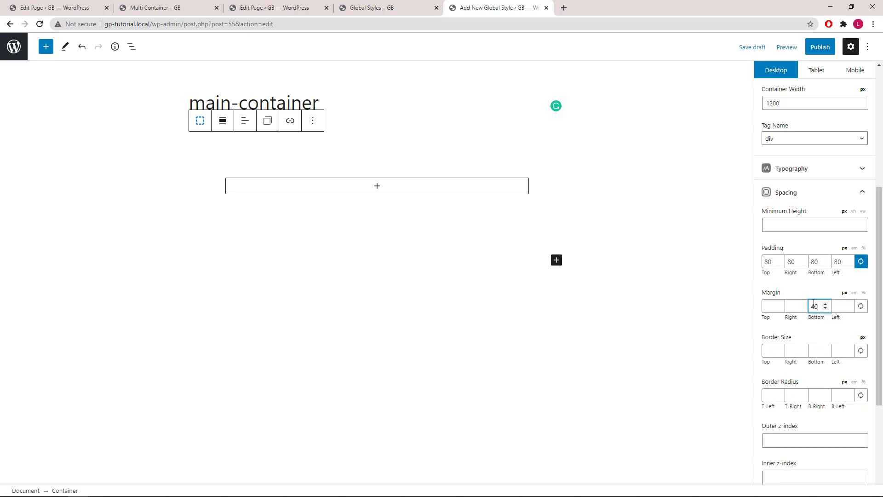
Step: Set a linked 2px border on all sides and publish the global style
{"action": "left_click", "coordinate": [862, 352]}
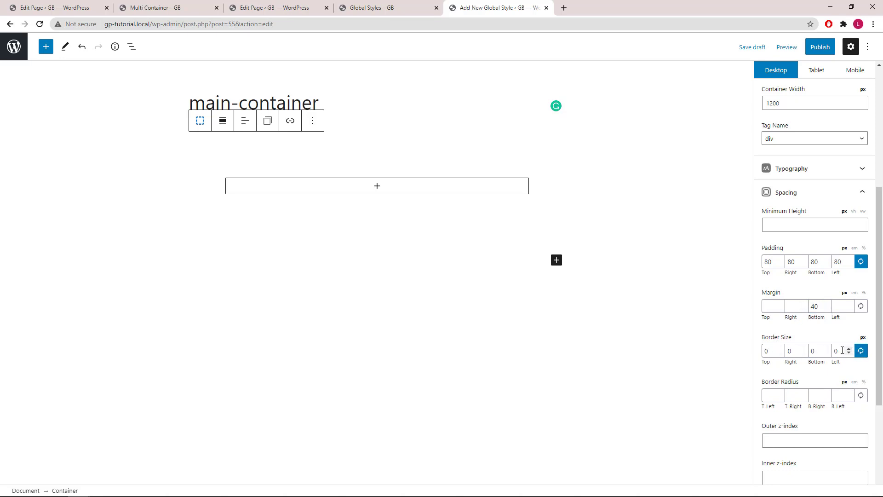
{"action": "double_click", "coordinate": [842, 351]}
{"action": "type", "text": "2"}
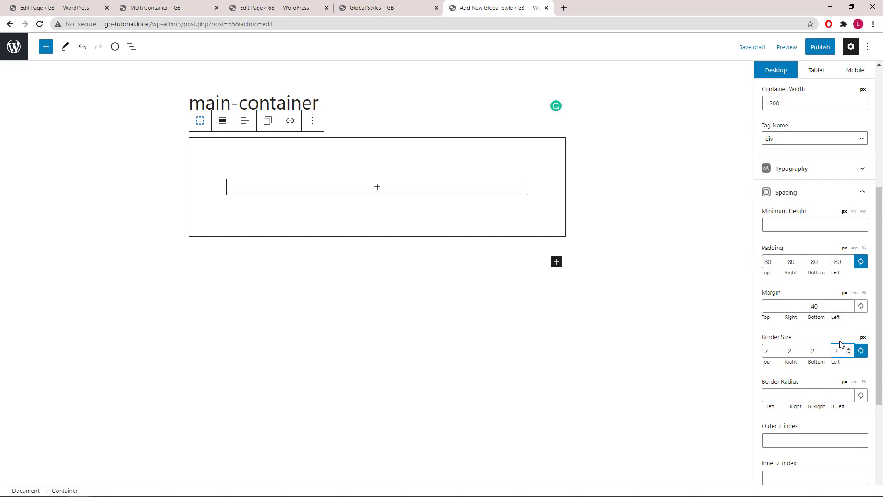
{"action": "left_click", "coordinate": [820, 48]}
{"action": "left_click", "coordinate": [790, 48]}
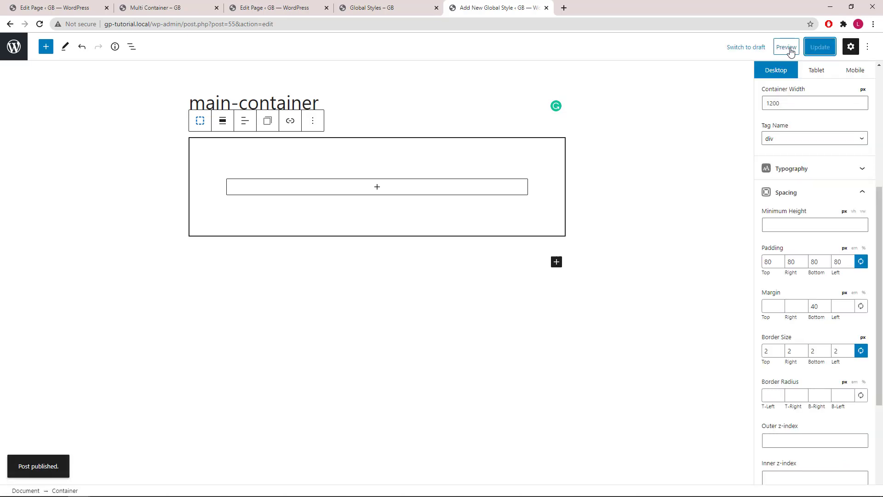
Step: View the Global Styles page, then insert a Container block in its editor
{"action": "left_click", "coordinate": [391, 9]}
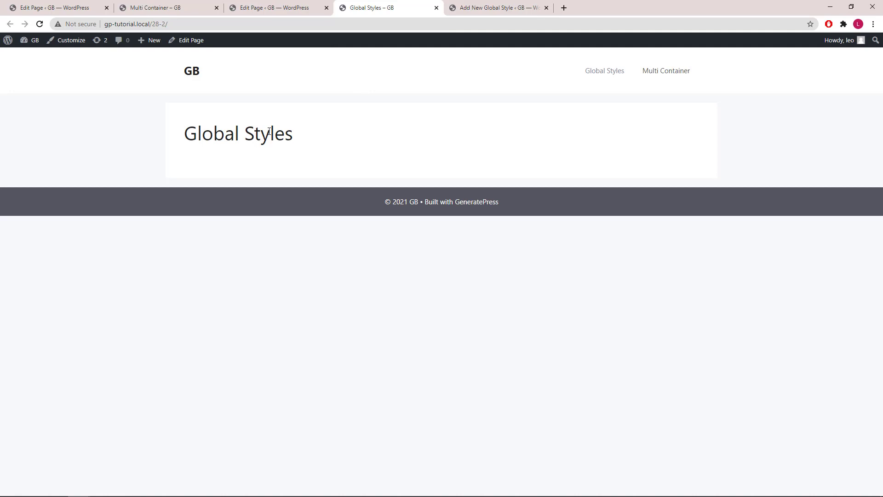
{"action": "left_click", "coordinate": [271, 11]}
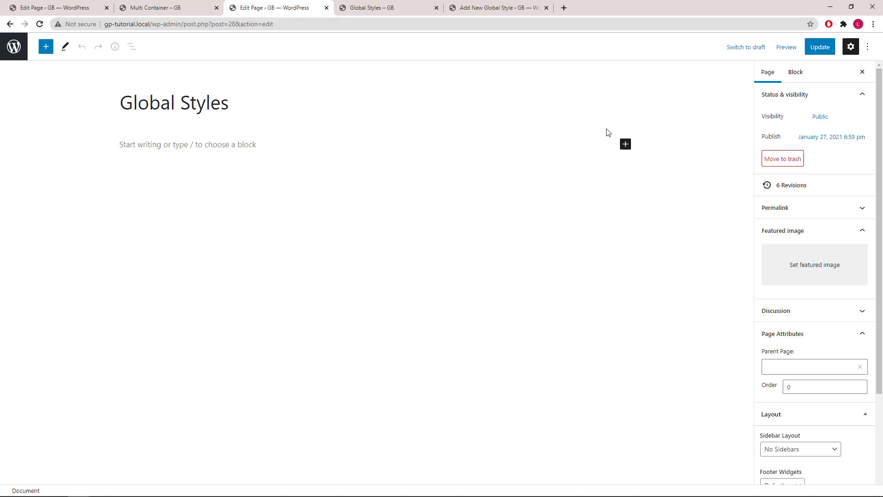
{"action": "left_click", "coordinate": [626, 145]}
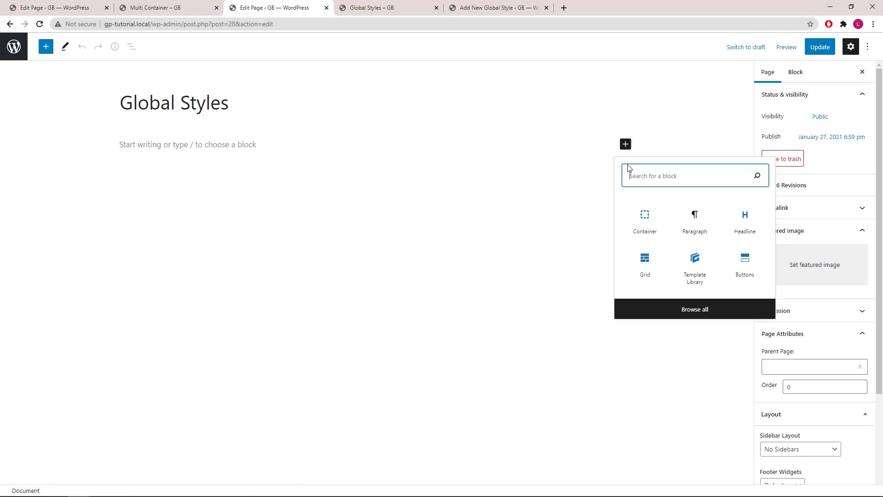
{"action": "left_click", "coordinate": [646, 229]}
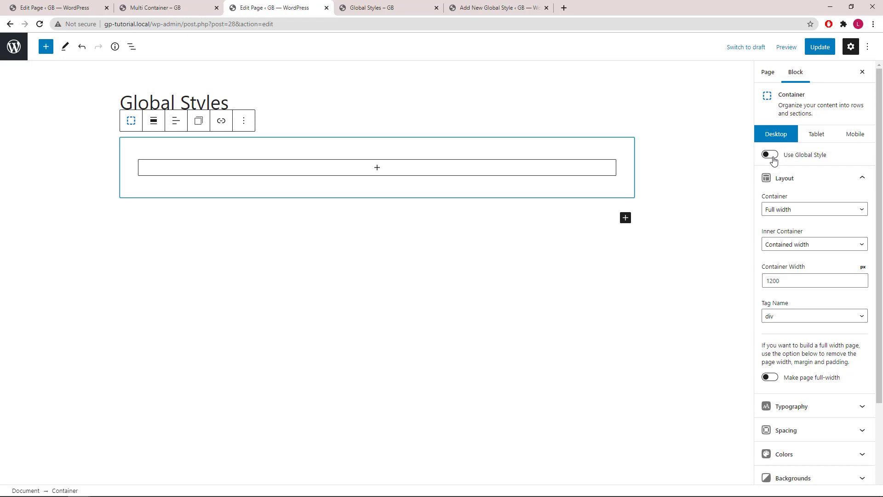
Step: Turn on Use Global Style for the new container and apply main-container
{"action": "left_click", "coordinate": [772, 158]}
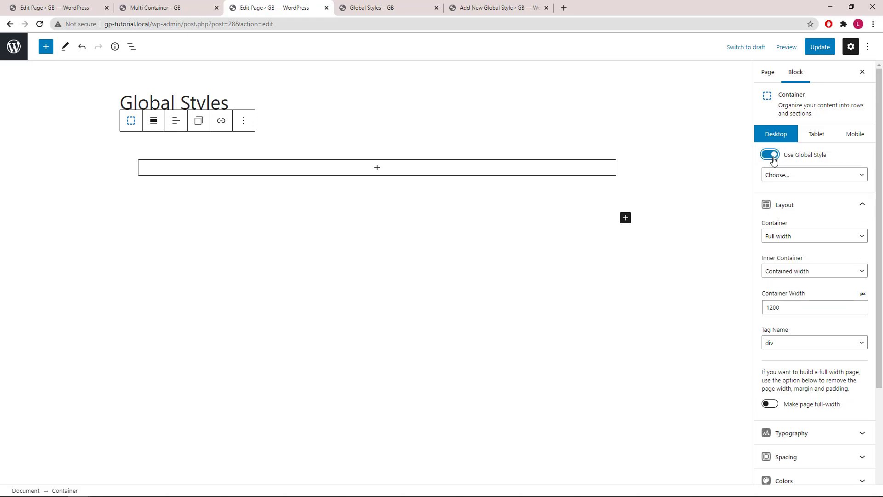
{"action": "left_click", "coordinate": [834, 175]}
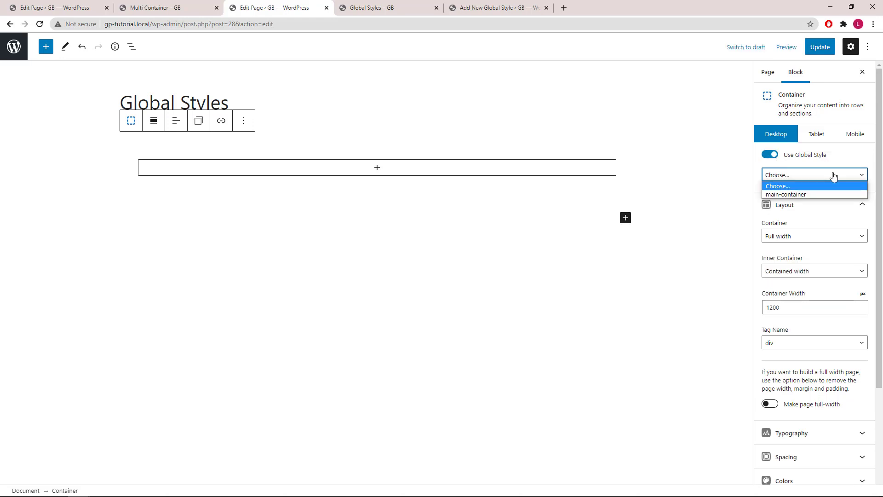
{"action": "left_click", "coordinate": [803, 195]}
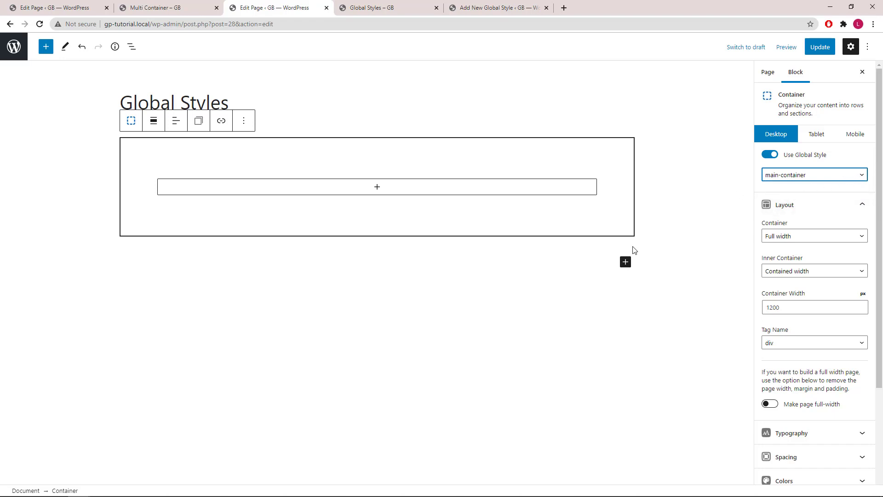
{"action": "left_click", "coordinate": [627, 263]}
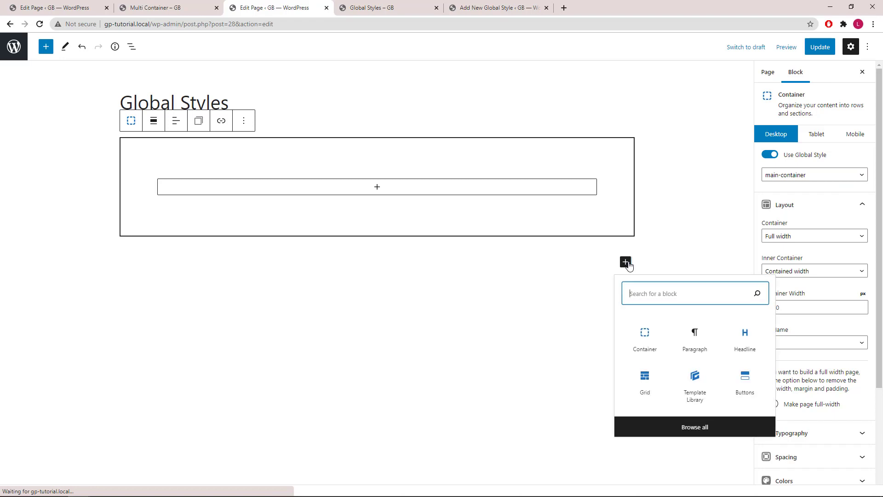
Step: Insert two more containers using the main-container global style, then select the middle one
{"action": "left_click", "coordinate": [643, 337]}
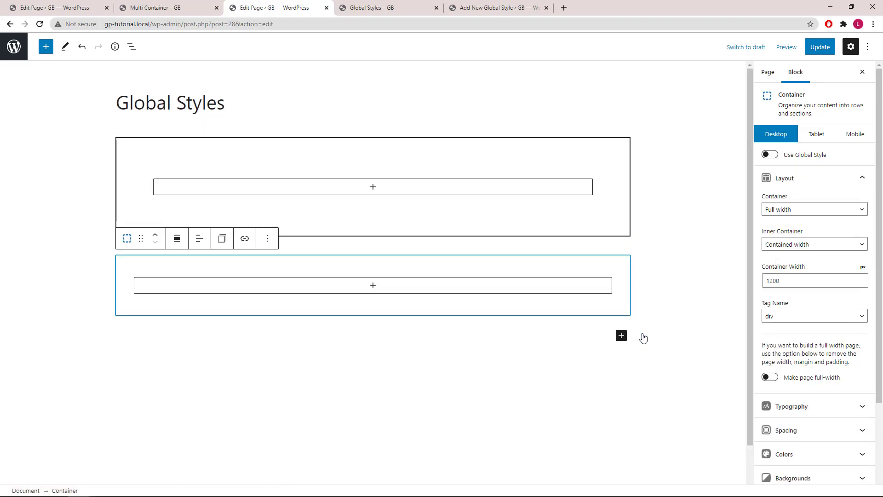
{"action": "left_click", "coordinate": [770, 155]}
{"action": "left_click", "coordinate": [789, 175]}
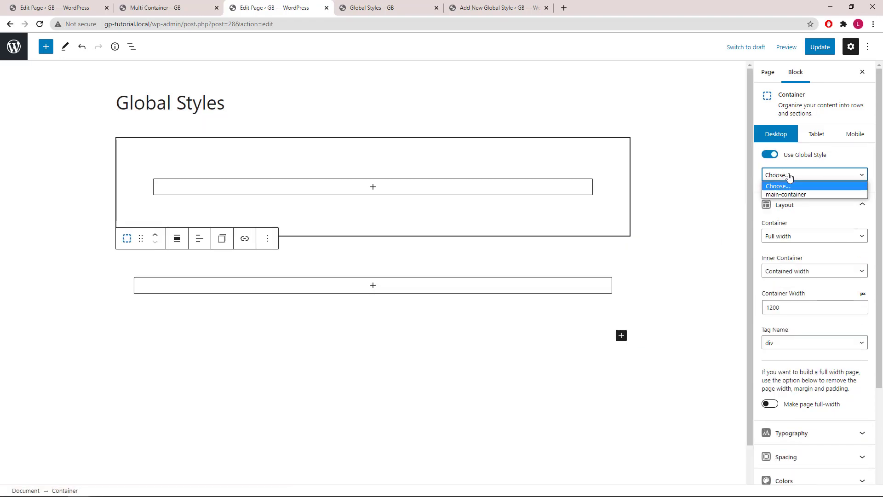
{"action": "left_click", "coordinate": [786, 194]}
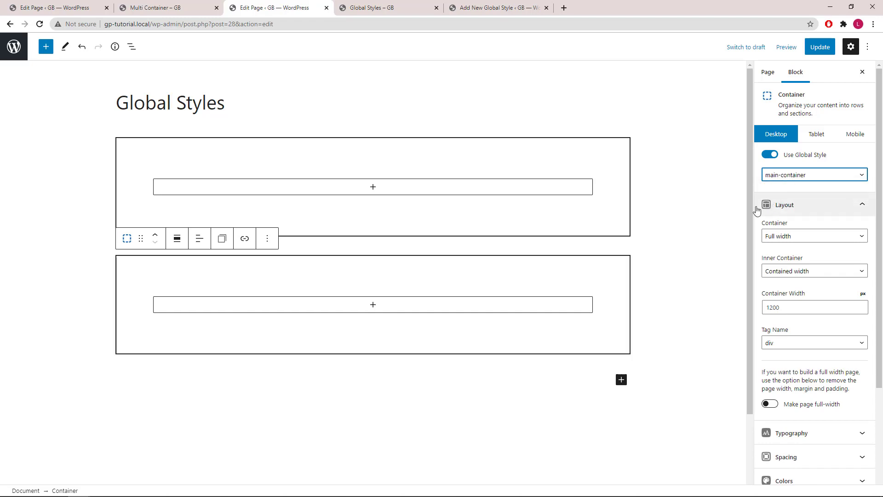
{"action": "left_click", "coordinate": [622, 378]}
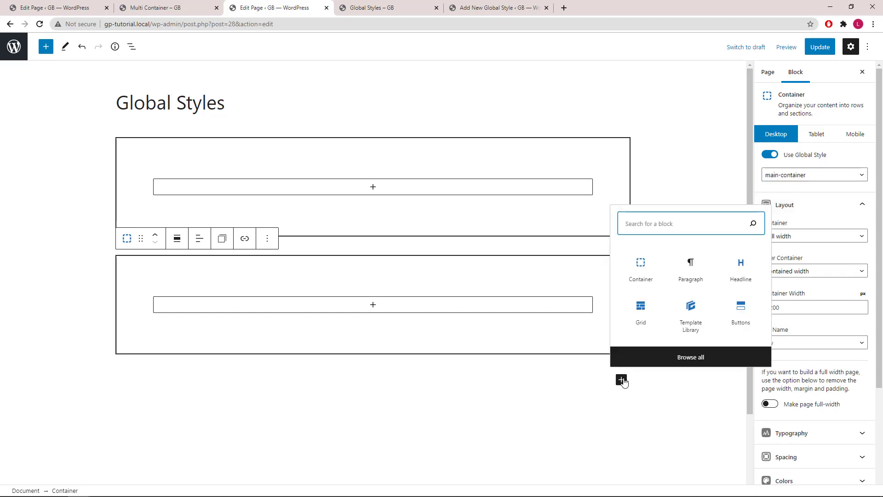
{"action": "left_click", "coordinate": [644, 278]}
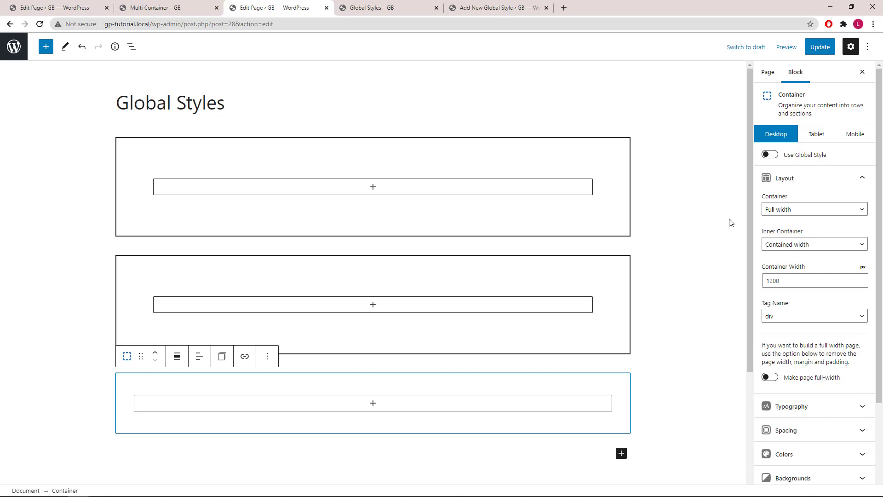
{"action": "left_click", "coordinate": [769, 155]}
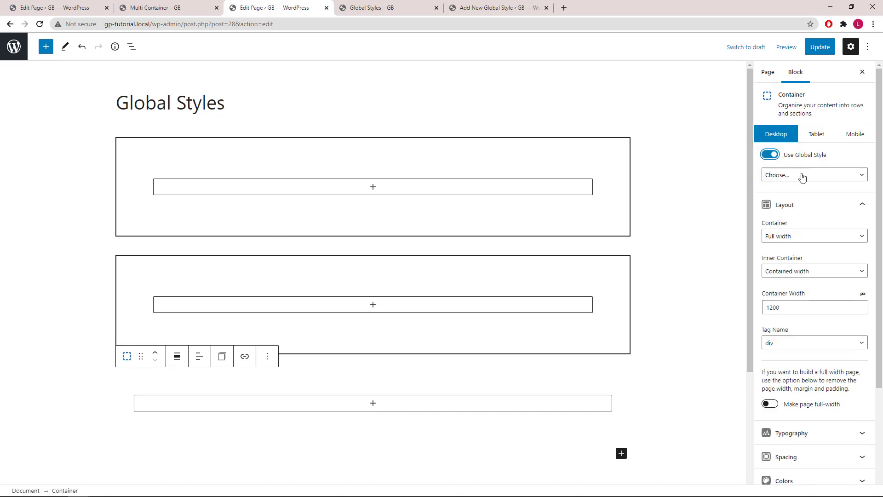
{"action": "left_click", "coordinate": [800, 176]}
{"action": "left_click", "coordinate": [799, 194]}
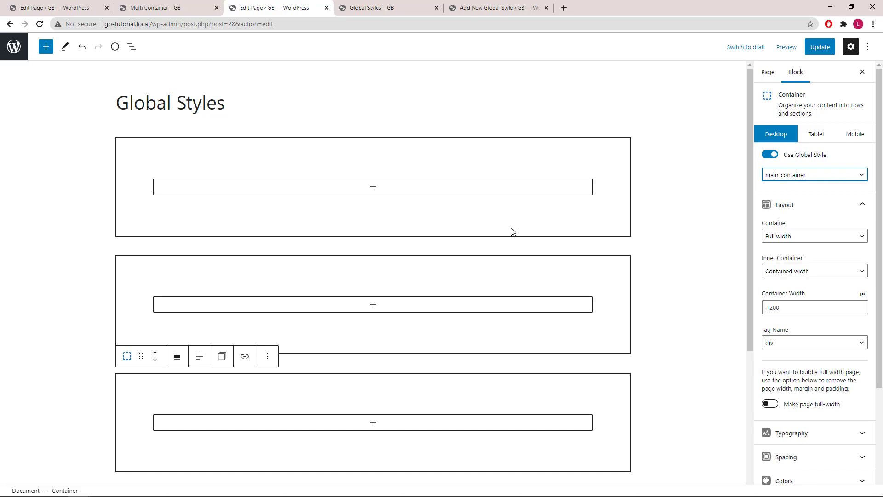
{"action": "left_click", "coordinate": [410, 274]}
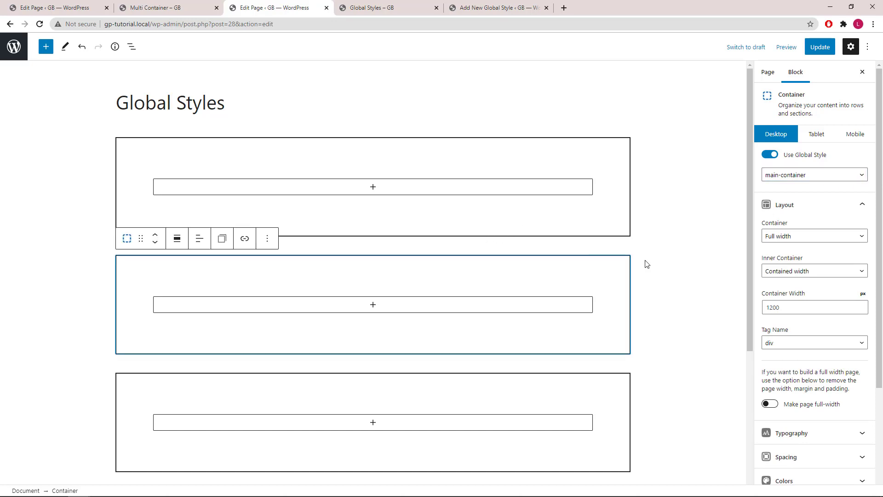
Step: Give the middle container a pink background colour
{"action": "scroll", "coordinate": [821, 279], "scroll_direction": "down", "scroll_amount": 3}
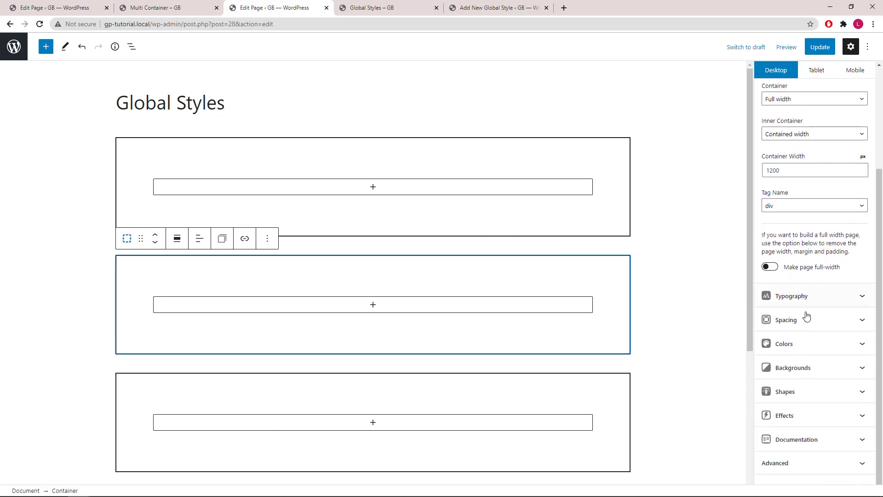
{"action": "left_click", "coordinate": [797, 347]}
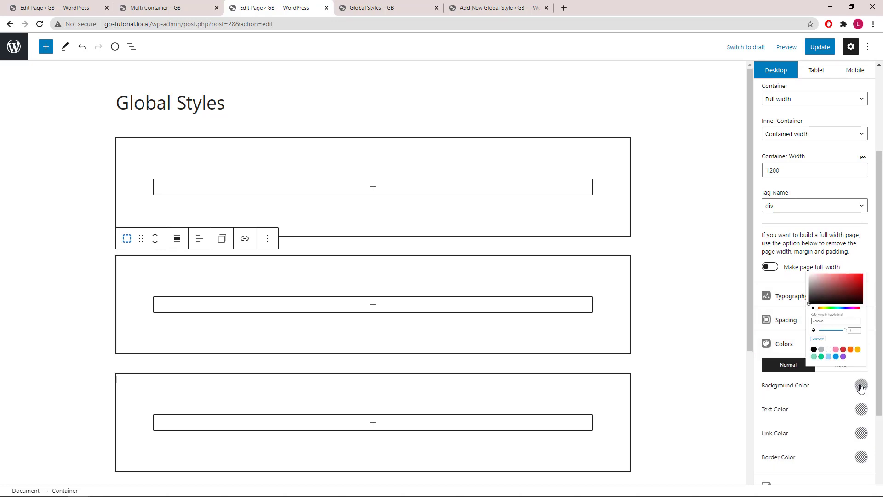
{"action": "left_click", "coordinate": [861, 386]}
{"action": "left_click", "coordinate": [804, 334]}
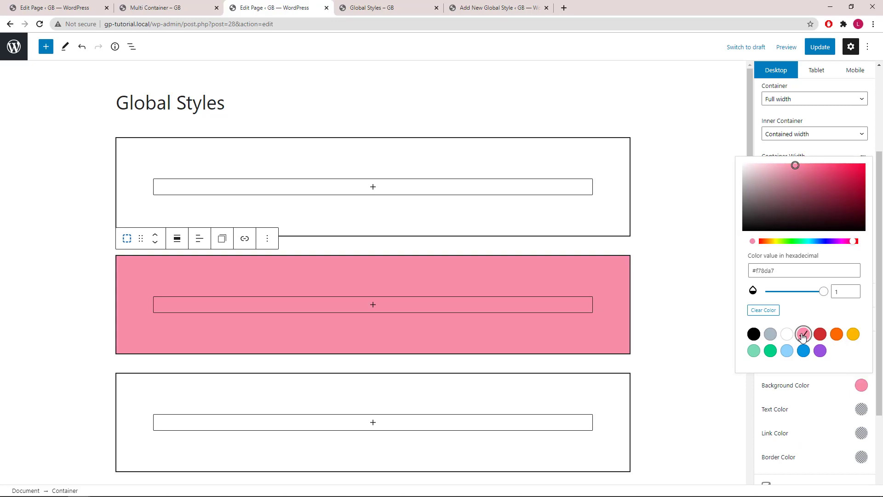
Step: Give the bottom container a blue background colour and update the page
{"action": "left_click", "coordinate": [585, 389]}
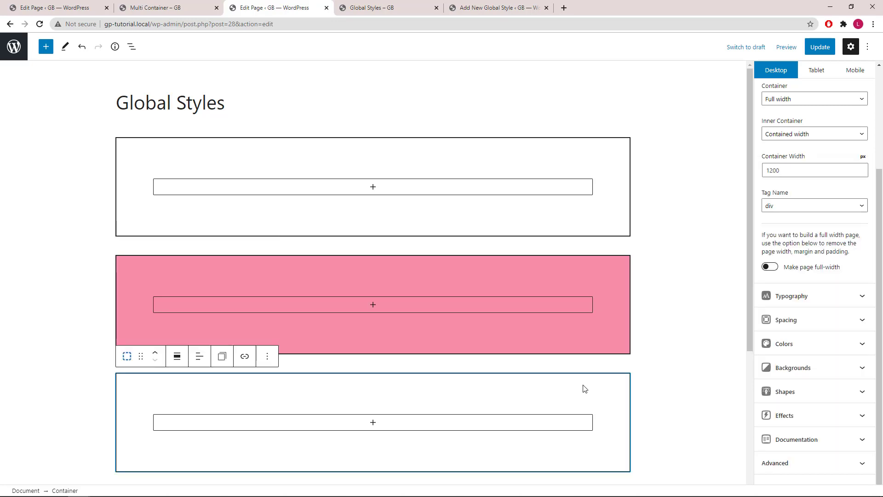
{"action": "left_click", "coordinate": [859, 348]}
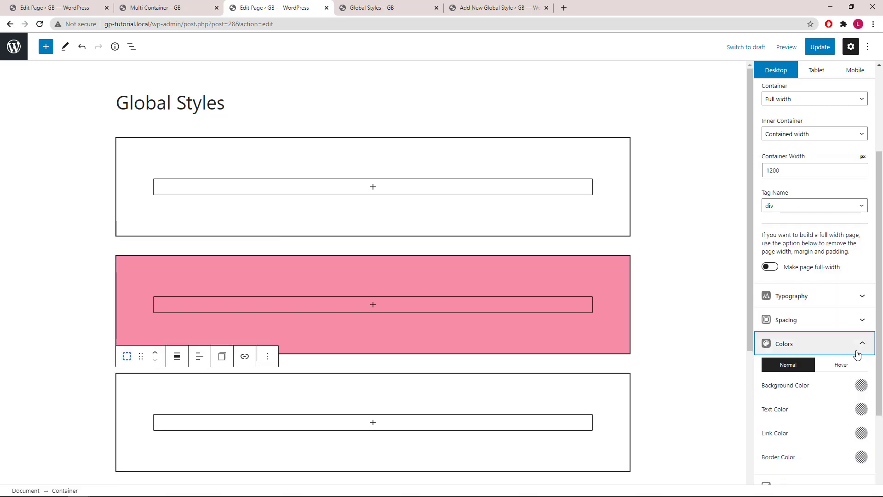
{"action": "left_click", "coordinate": [859, 386]}
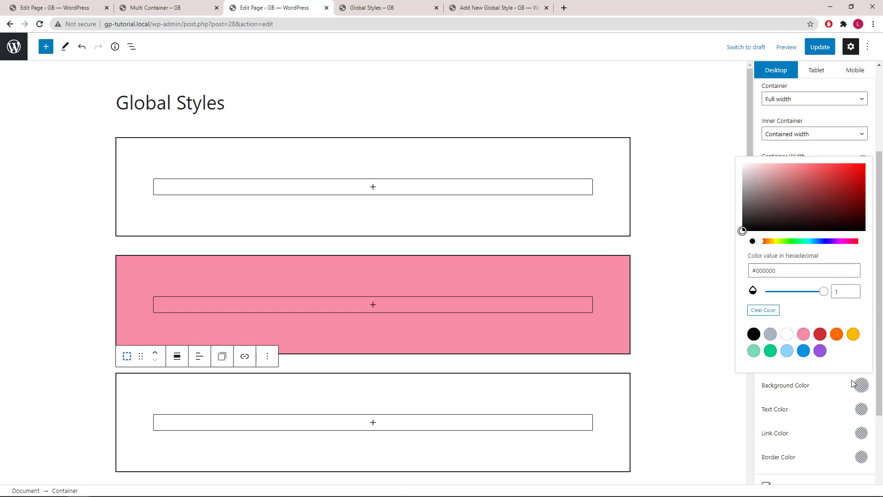
{"action": "left_click", "coordinate": [805, 352]}
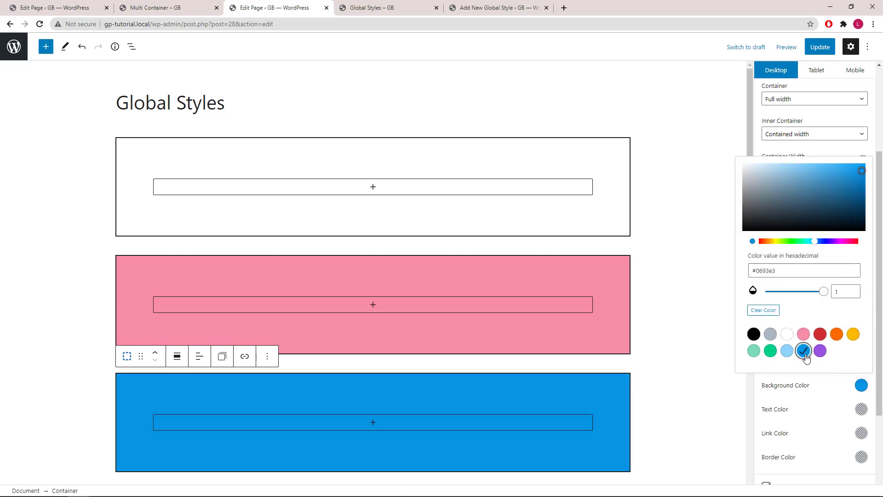
{"action": "left_click", "coordinate": [861, 386]}
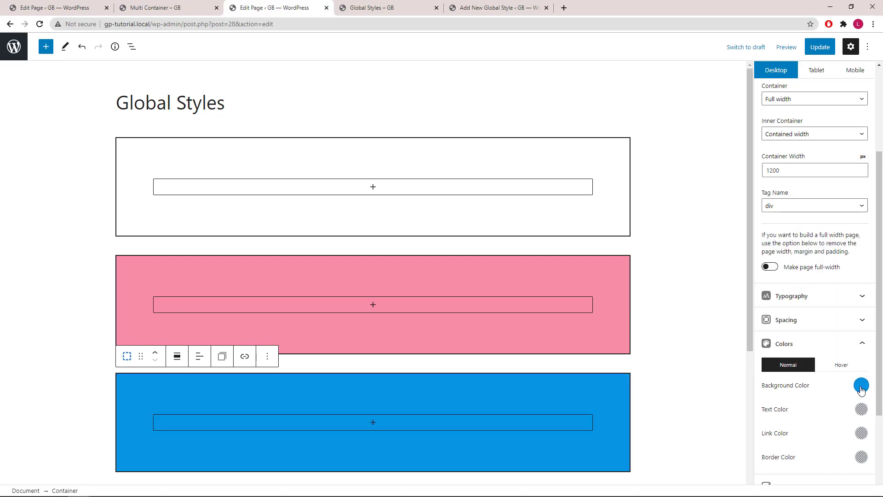
{"action": "left_click", "coordinate": [820, 47]}
Step: Set a linked 5px corner radius on the main-container style, update it, and return to the page editor
{"action": "left_click", "coordinate": [491, 8]}
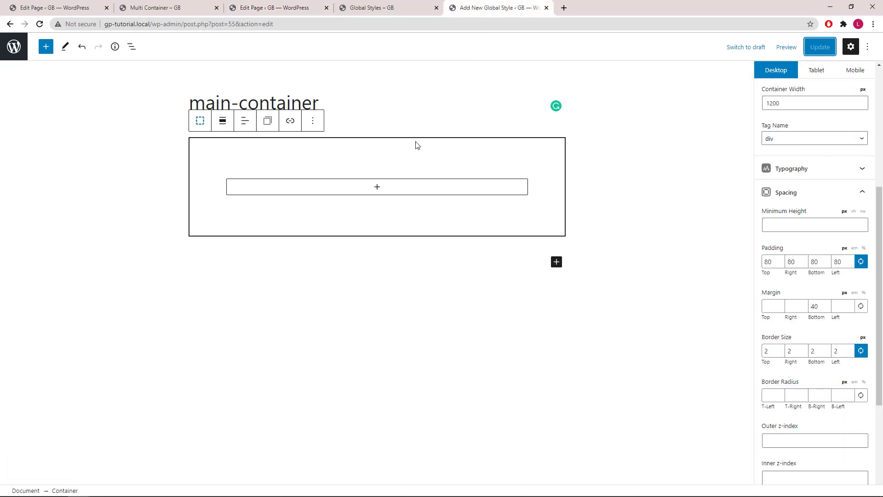
{"action": "left_click", "coordinate": [207, 154]}
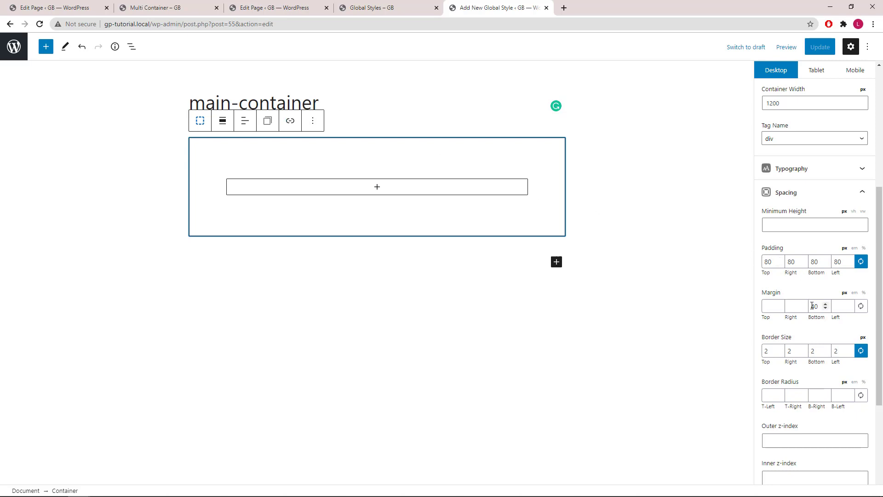
{"action": "left_click", "coordinate": [861, 397]}
{"action": "left_click", "coordinate": [849, 394]}
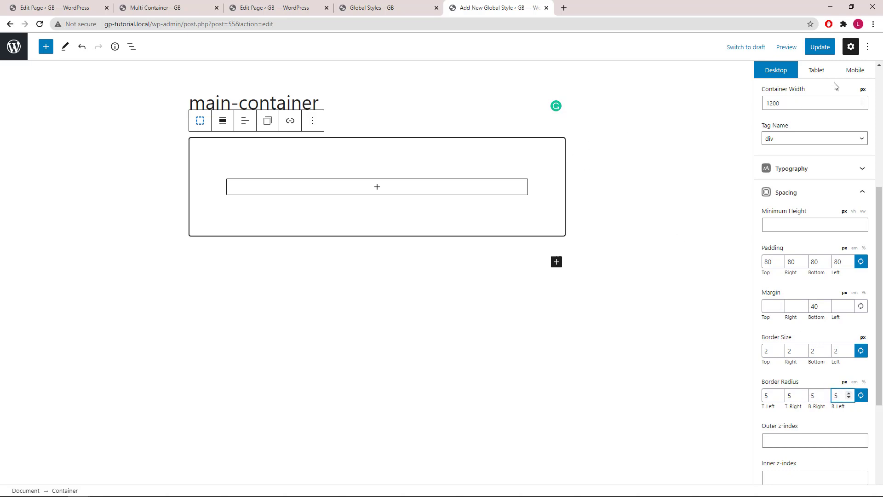
{"action": "left_click", "coordinate": [816, 48]}
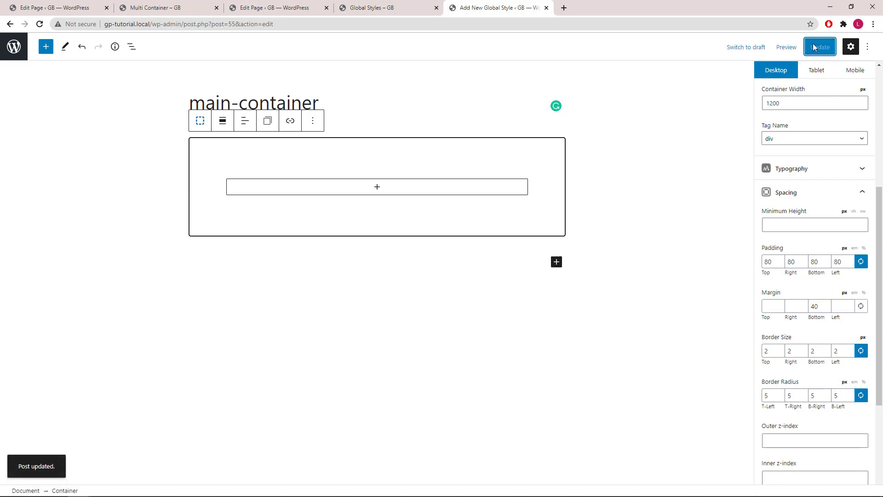
{"action": "left_click", "coordinate": [287, 9]}
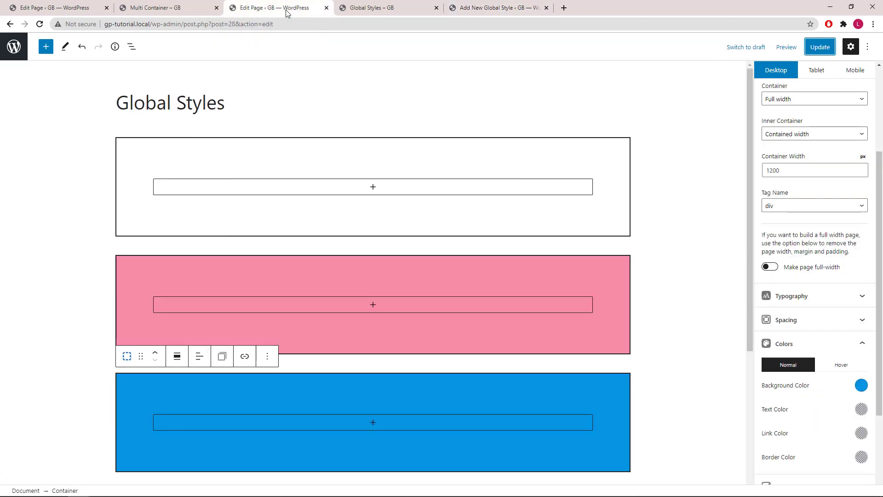
Step: Reload the Global Styles page so all three boxes show rounded corners, then update it
{"action": "left_click", "coordinate": [40, 26]}
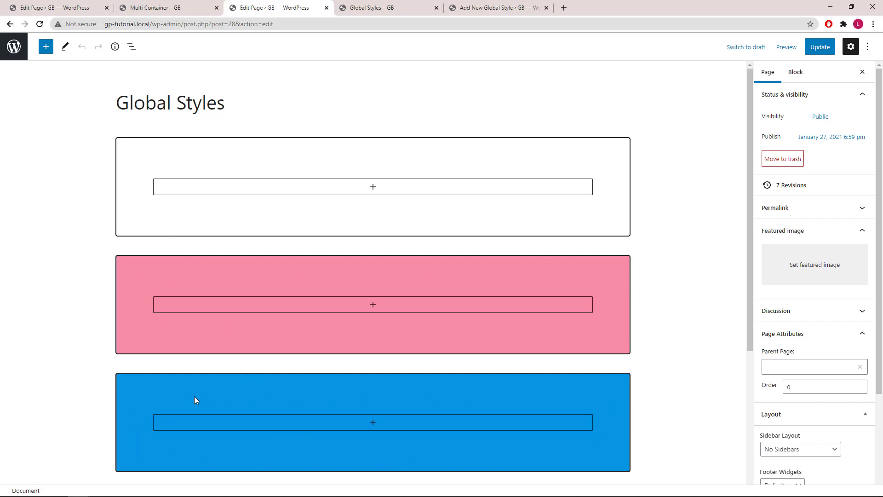
{"action": "left_click", "coordinate": [821, 49]}
Step: Create a new global style from the GenerateBlocks Global Styles list and dismiss the backup notice
{"action": "left_click", "coordinate": [488, 9]}
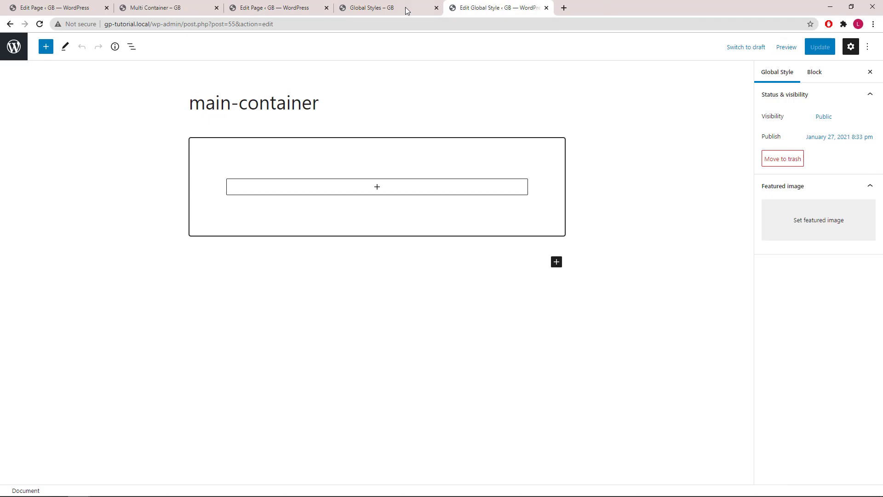
{"action": "left_click", "coordinate": [15, 46]}
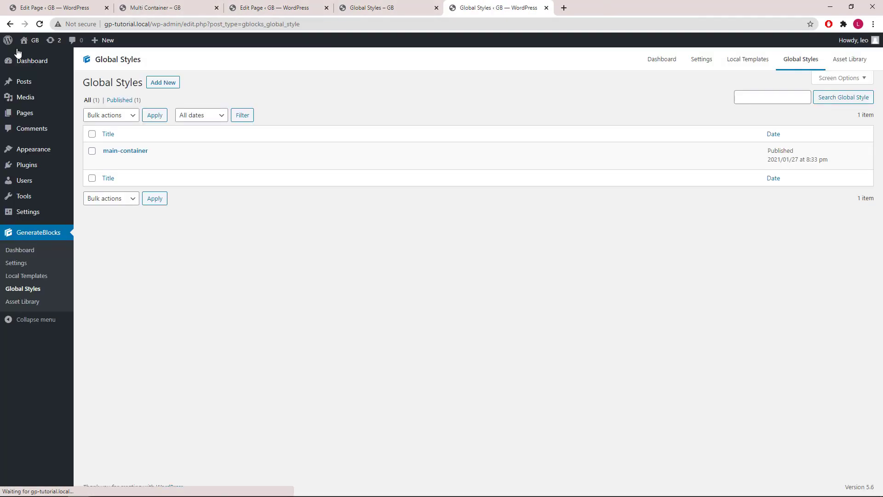
{"action": "left_click", "coordinate": [165, 83]}
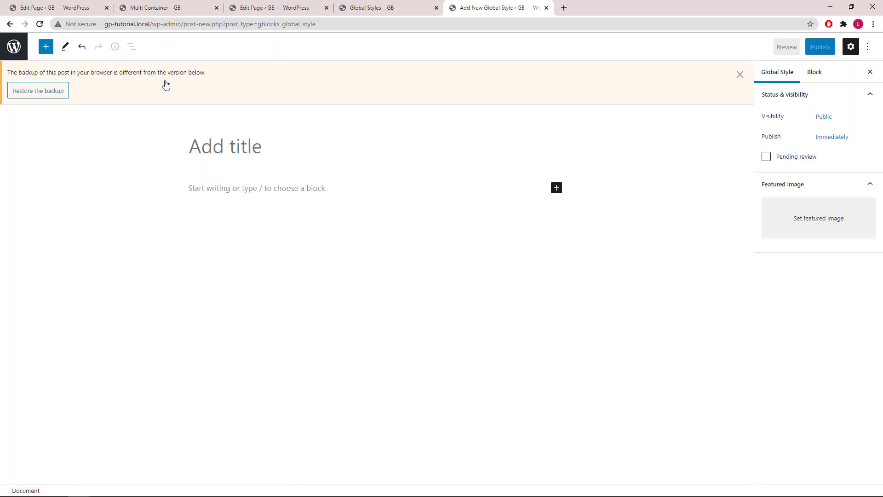
{"action": "left_click", "coordinate": [739, 75]}
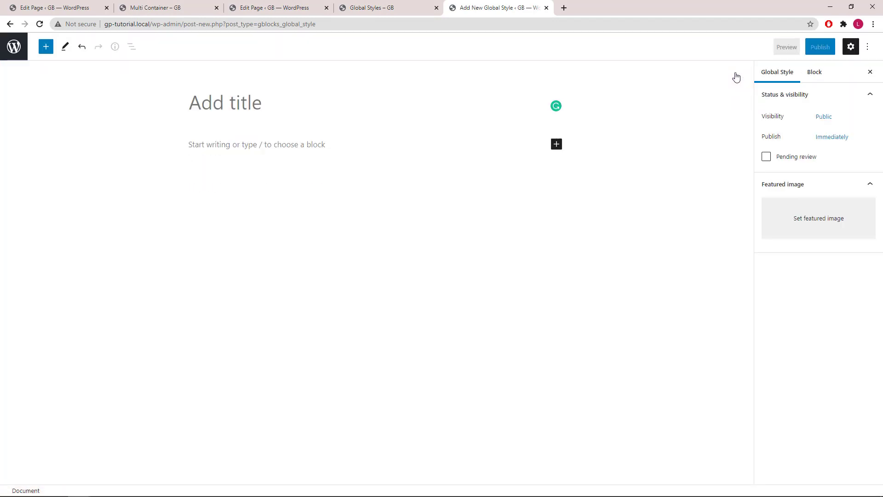
Step: Insert a Headline block and replace its global style name with global-h2
{"action": "left_click", "coordinate": [557, 145]}
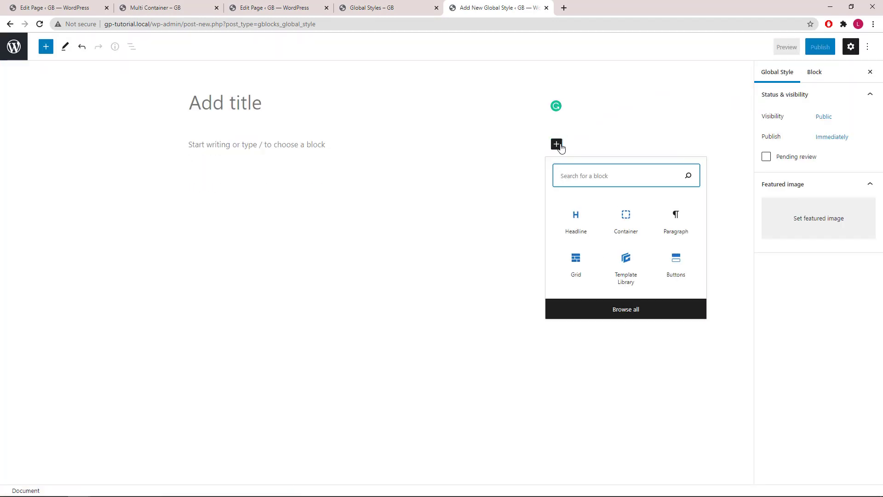
{"action": "left_click", "coordinate": [577, 224]}
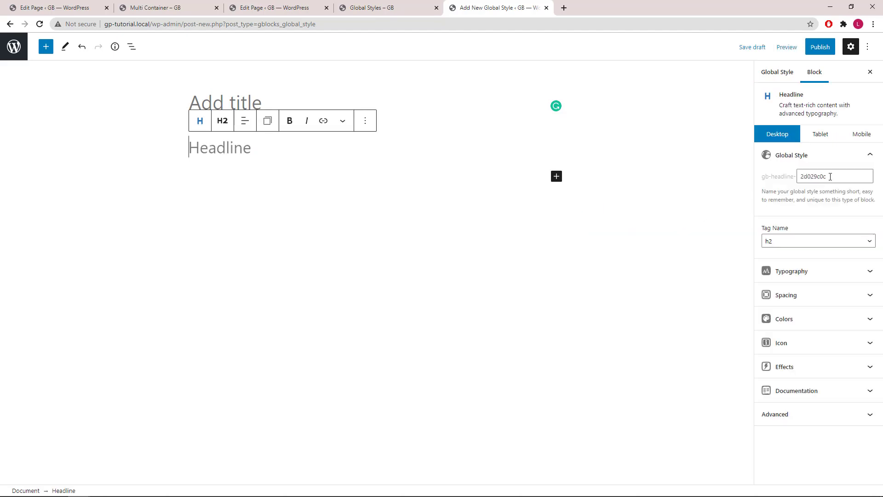
{"action": "left_click_drag", "start_coordinate": [830, 177], "coordinate": [802, 177]}
{"action": "right_click", "coordinate": [808, 177]}
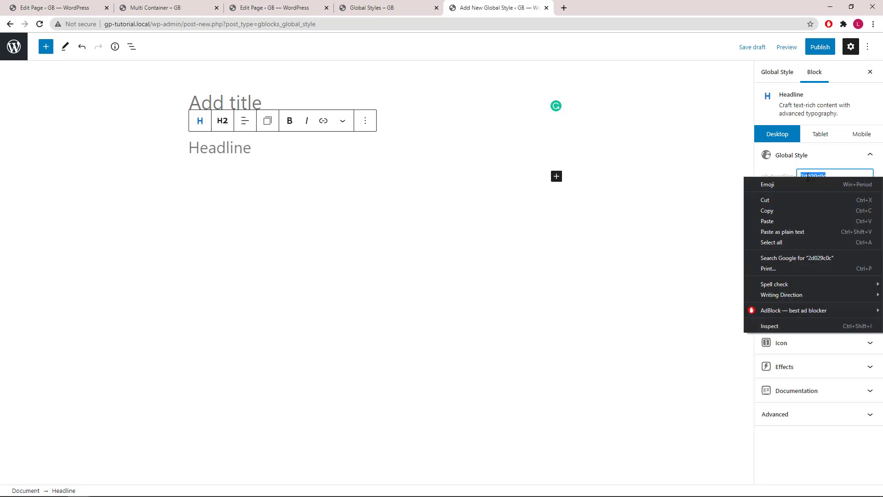
{"action": "left_click", "coordinate": [796, 217]}
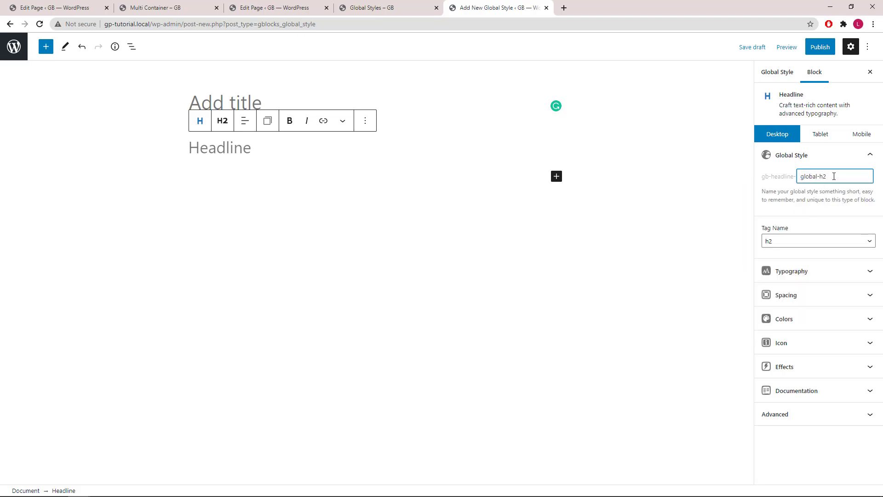
Step: Title the new global style global-h2 and reselect the headline
{"action": "left_click", "coordinate": [246, 102]}
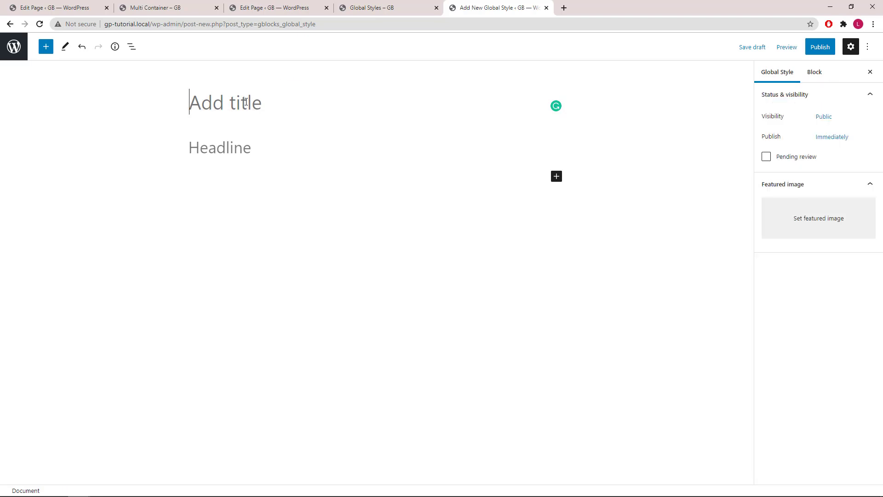
{"action": "right_click", "coordinate": [247, 102]}
{"action": "left_click", "coordinate": [278, 169]}
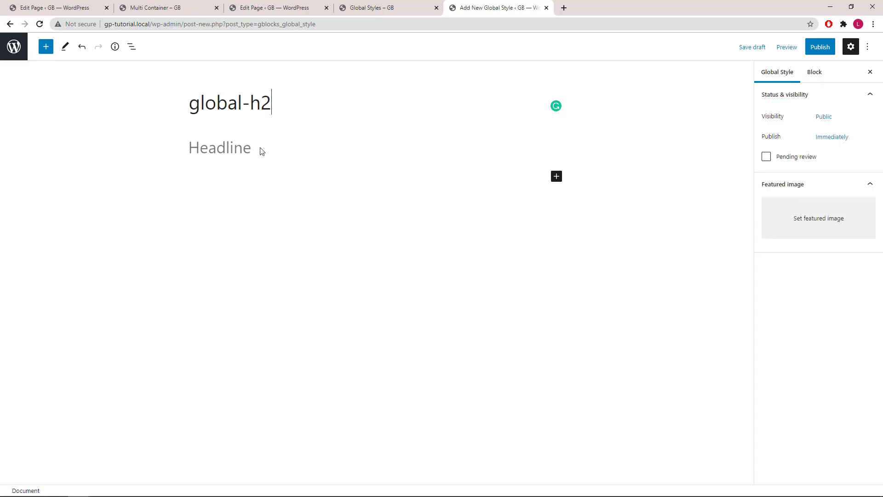
{"action": "left_click", "coordinate": [244, 148]}
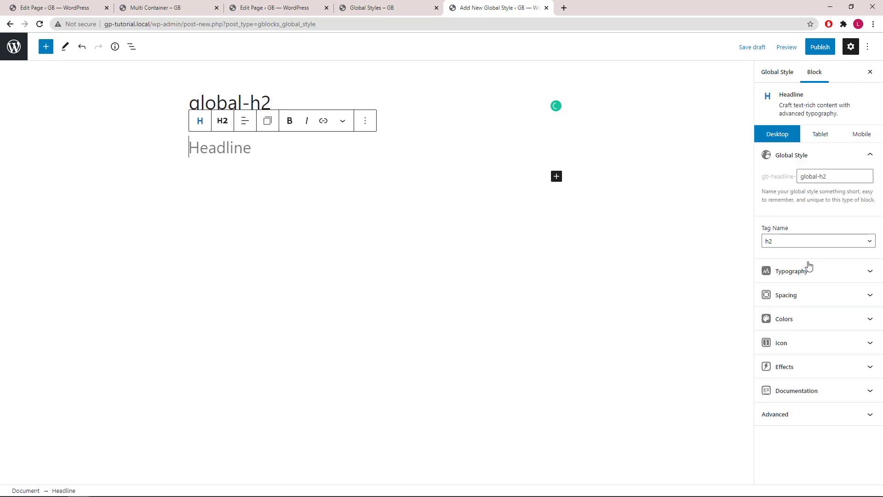
Step: Set the global-h2 headline's font weight to 700 and bottom margin to 0
{"action": "left_click", "coordinate": [813, 275]}
{"action": "left_click", "coordinate": [796, 312]}
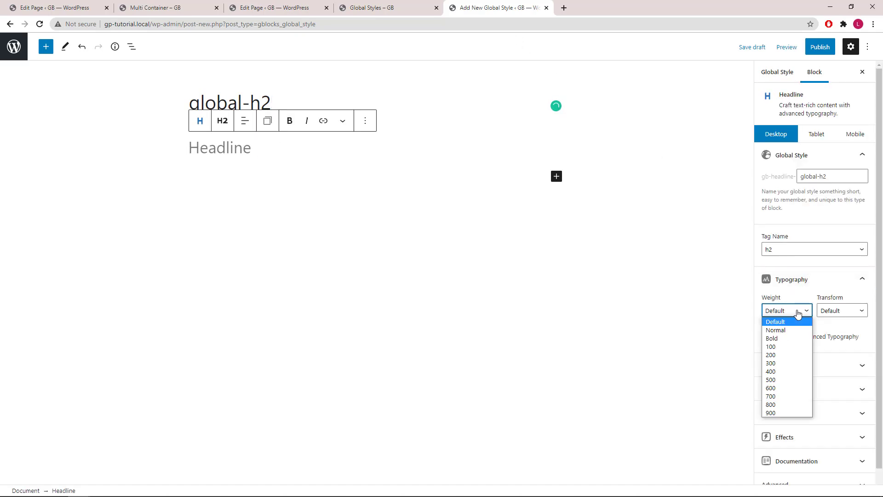
{"action": "left_click", "coordinate": [782, 396]}
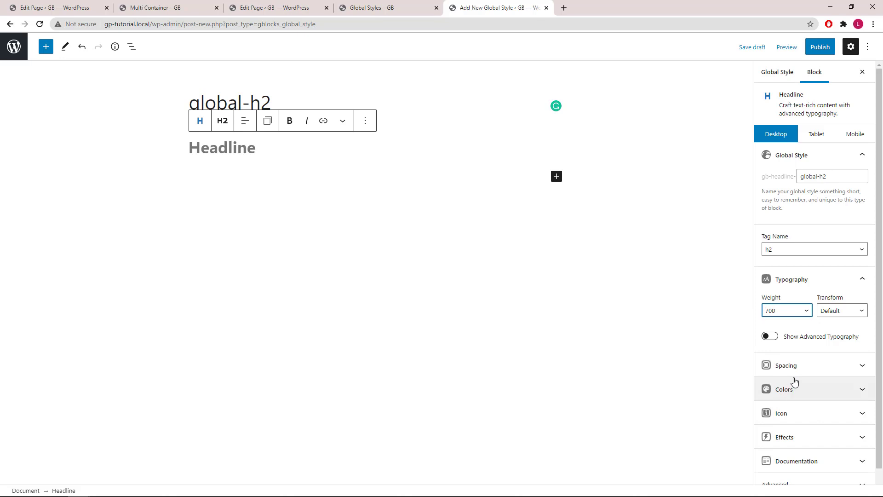
{"action": "left_click", "coordinate": [824, 368]}
{"action": "scroll", "coordinate": [823, 371], "scroll_direction": "down", "scroll_amount": 2}
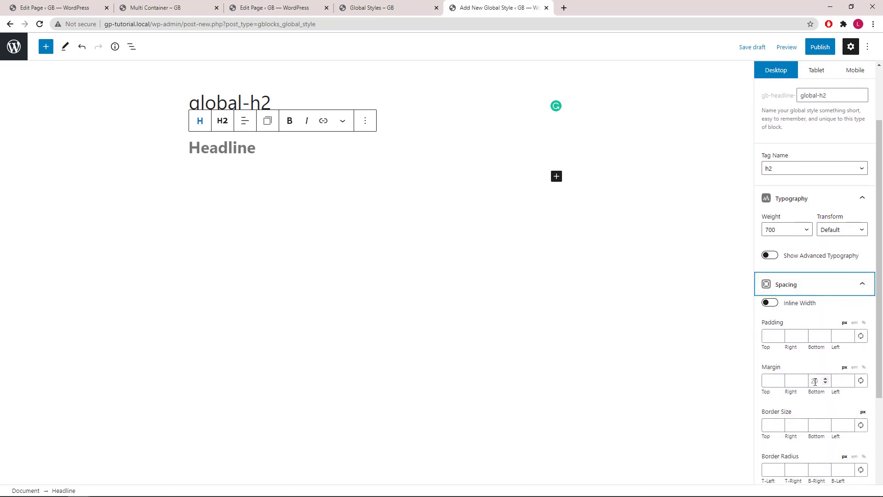
{"action": "left_click", "coordinate": [815, 379]}
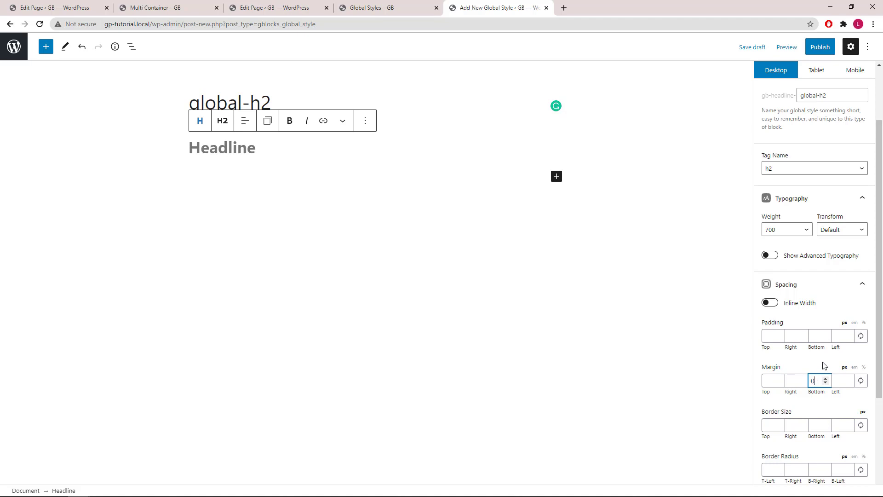
{"action": "scroll", "coordinate": [823, 370], "scroll_direction": "down", "scroll_amount": 5}
Step: Make the headline text purple (#9b51e0) and publish the global style
{"action": "left_click", "coordinate": [824, 369]}
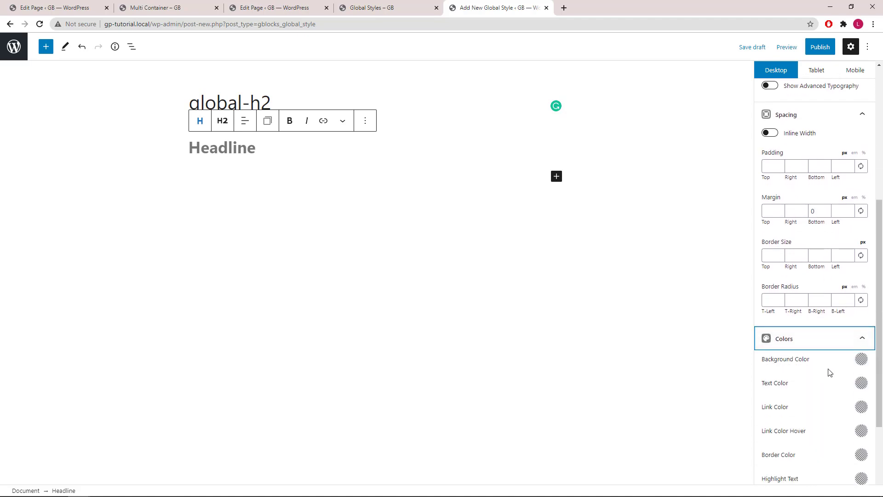
{"action": "left_click", "coordinate": [861, 383]}
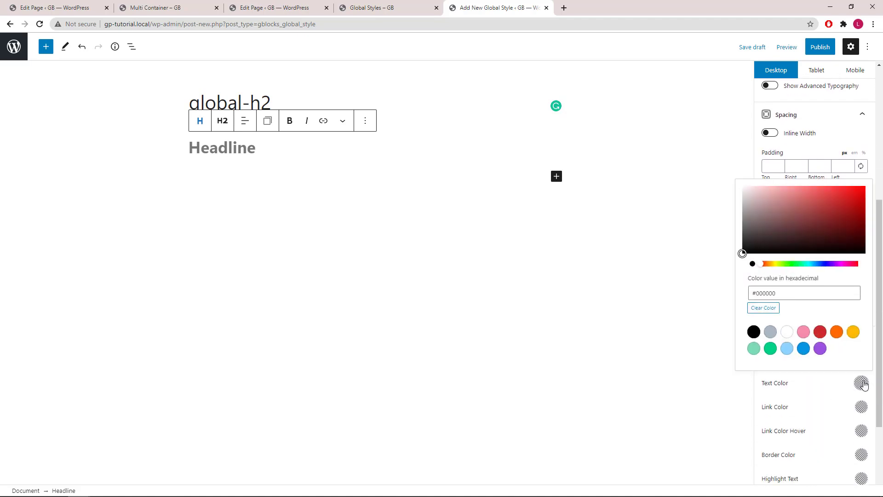
{"action": "left_click", "coordinate": [821, 350]}
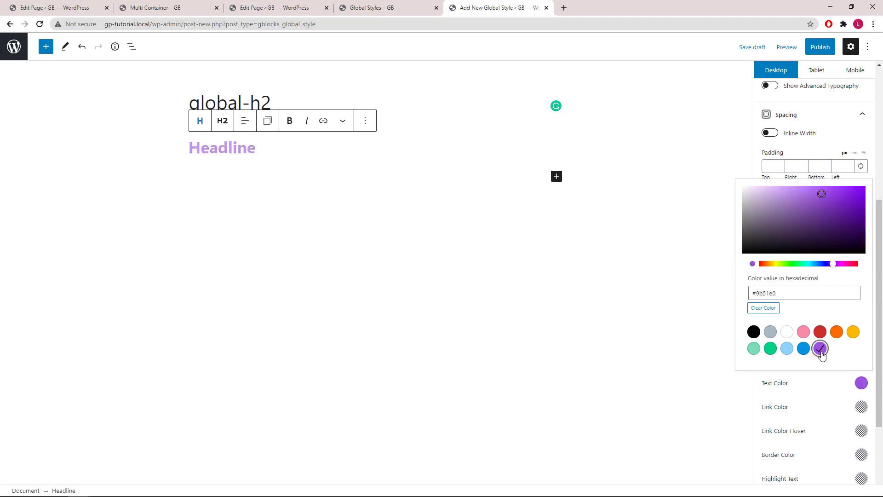
{"action": "left_click", "coordinate": [299, 154]}
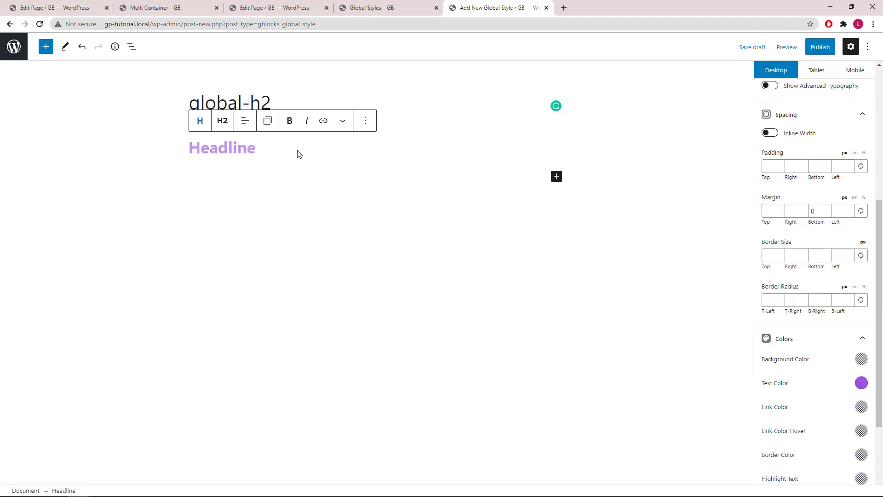
{"action": "left_click", "coordinate": [821, 47]}
{"action": "left_click", "coordinate": [796, 49]}
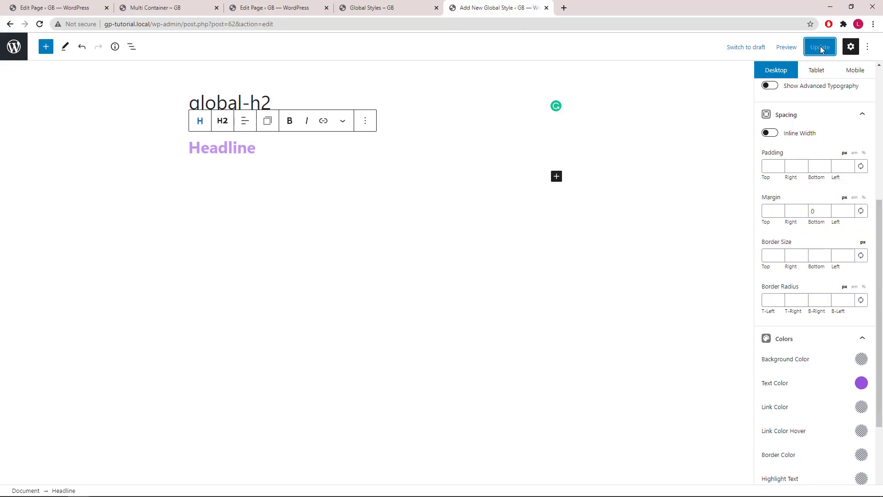
Step: Reload the Global Styles page editor so the new global-h2 style is available
{"action": "left_click", "coordinate": [282, 13]}
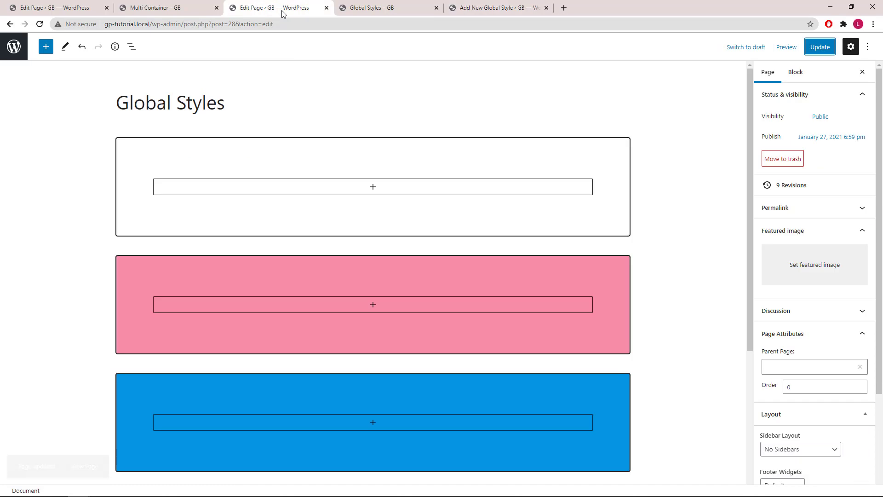
{"action": "left_click", "coordinate": [39, 26]}
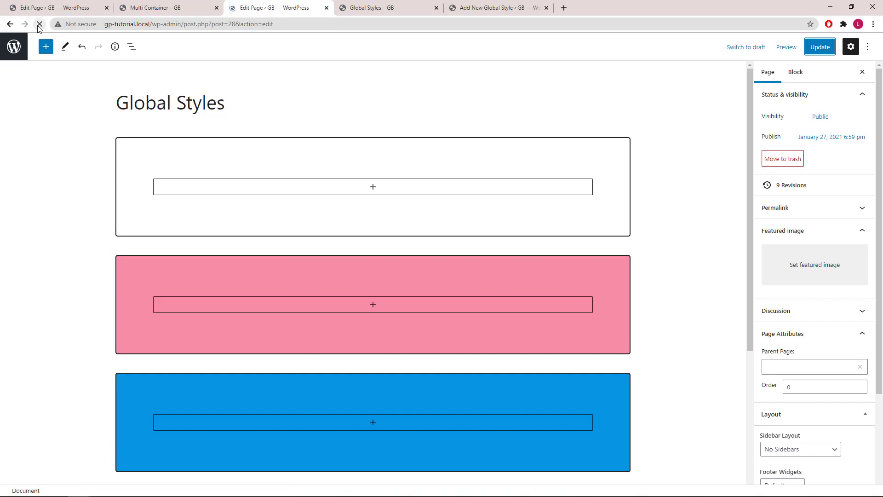
Step: Add a Headline reading 'Headline' to the white container, styled with global-h2
{"action": "left_click", "coordinate": [369, 187]}
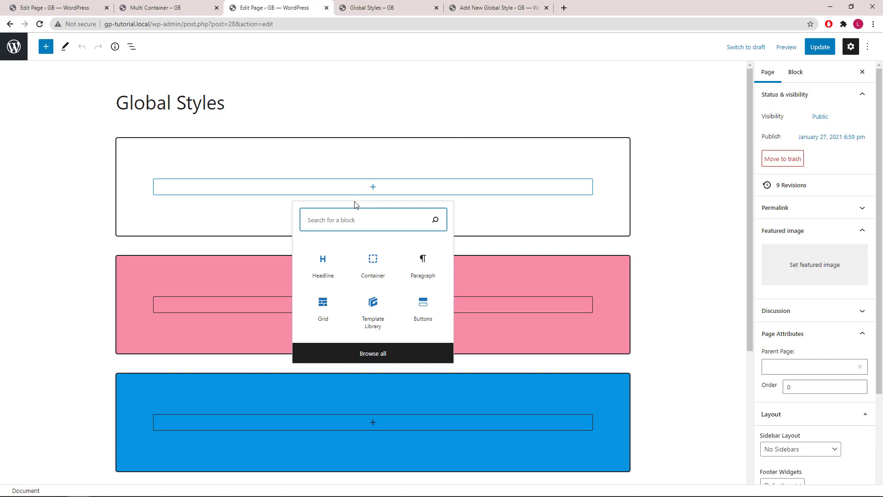
{"action": "left_click", "coordinate": [322, 263]}
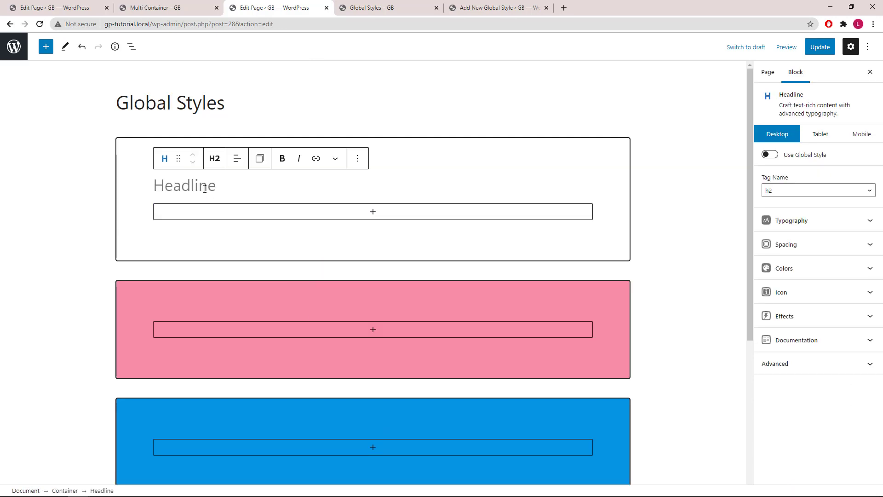
{"action": "right_click", "coordinate": [204, 186]}
{"action": "left_click", "coordinate": [242, 267]}
{"action": "left_click", "coordinate": [769, 155]}
{"action": "left_click", "coordinate": [806, 175]}
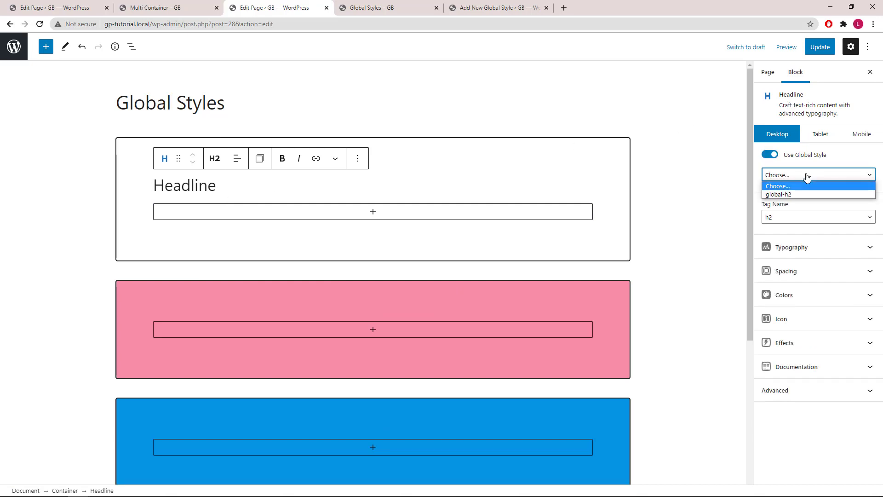
{"action": "left_click", "coordinate": [800, 194]}
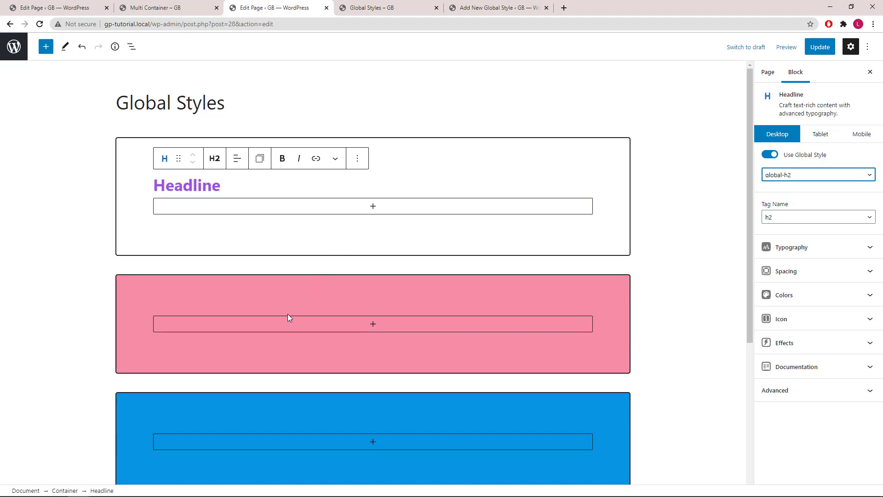
Step: Add a second 'Headline' using global-h2 to the pink container
{"action": "left_click", "coordinate": [285, 328]}
{"action": "left_click", "coordinate": [328, 220]}
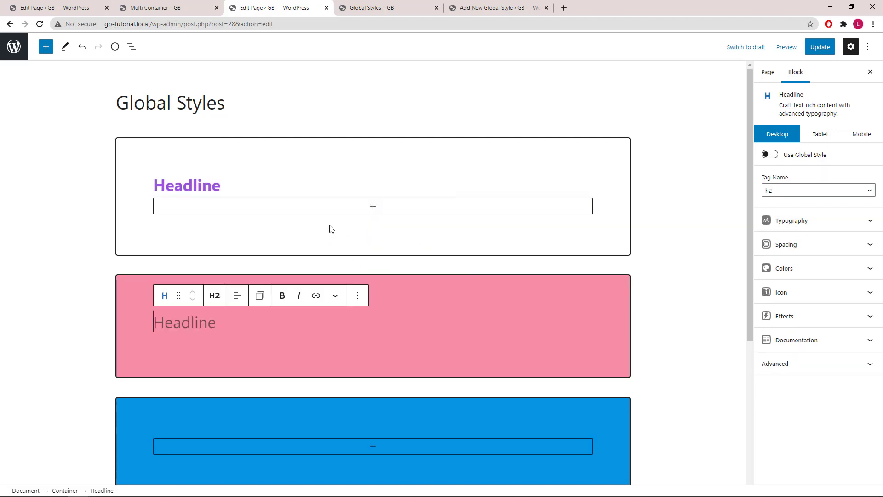
{"action": "right_click", "coordinate": [173, 300]}
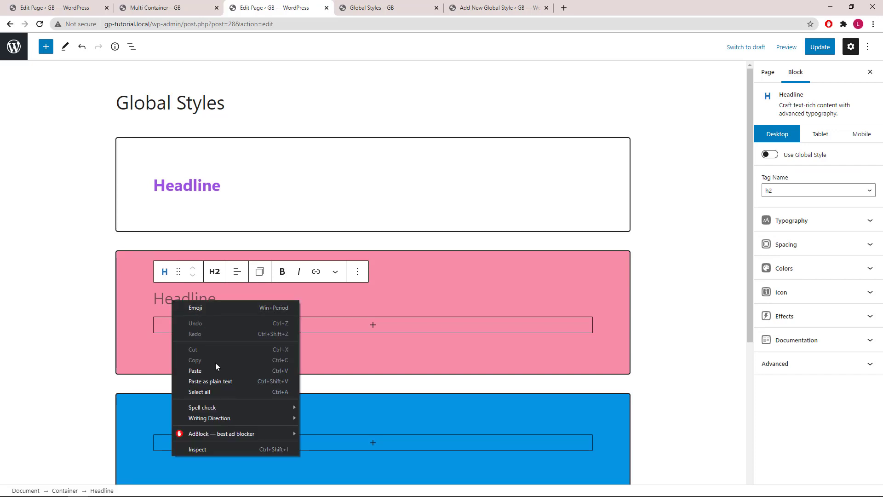
{"action": "left_click", "coordinate": [219, 381]}
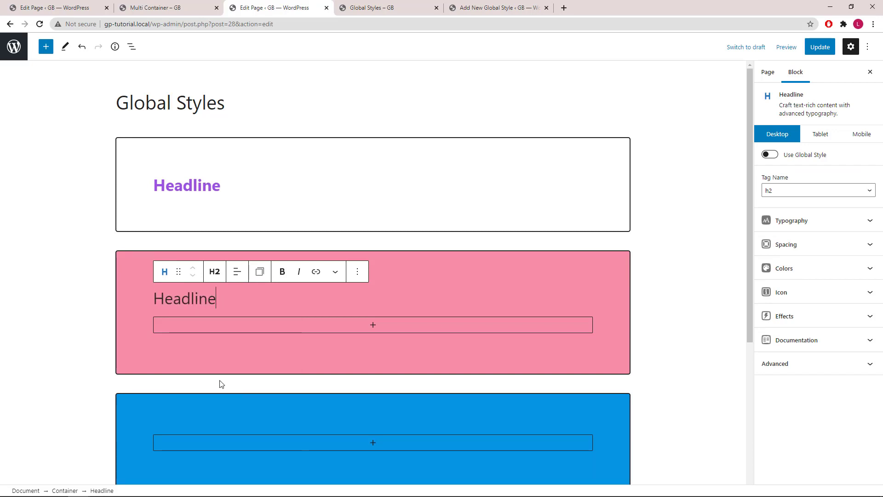
{"action": "left_click", "coordinate": [769, 155]}
{"action": "left_click", "coordinate": [800, 178]}
{"action": "left_click", "coordinate": [799, 192]}
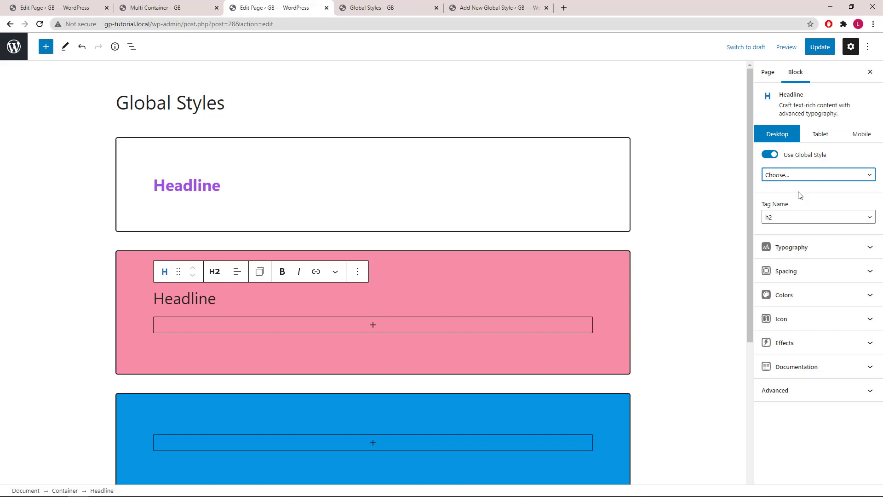
Step: Add a third 'Headline' using global-h2 to the blue container
{"action": "left_click", "coordinate": [323, 437]}
{"action": "left_click", "coordinate": [323, 335]}
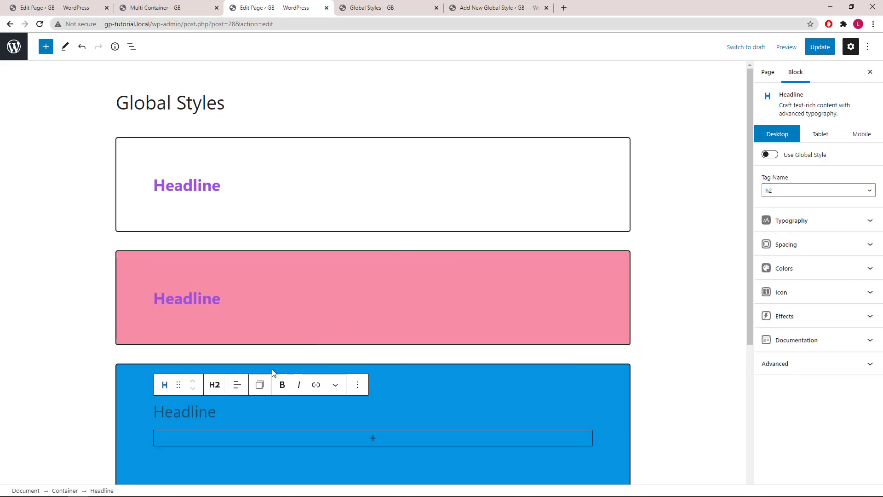
{"action": "right_click", "coordinate": [187, 413]}
{"action": "left_click", "coordinate": [227, 336]}
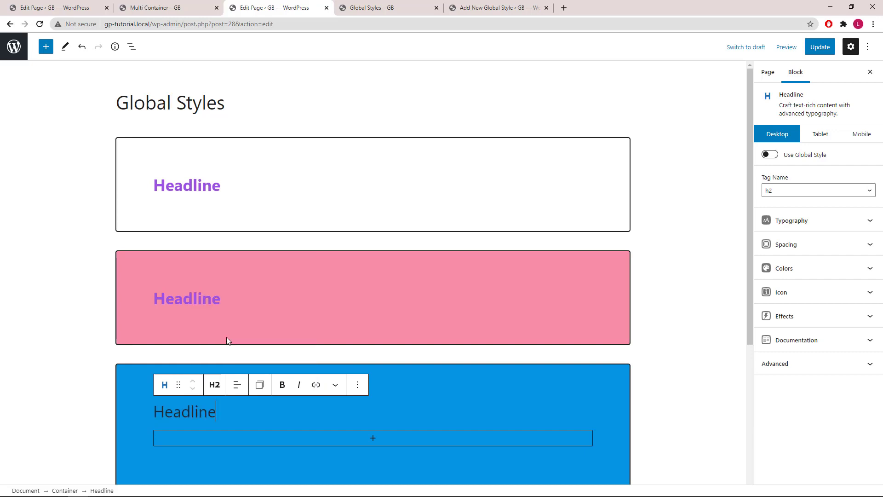
{"action": "left_click", "coordinate": [769, 155]}
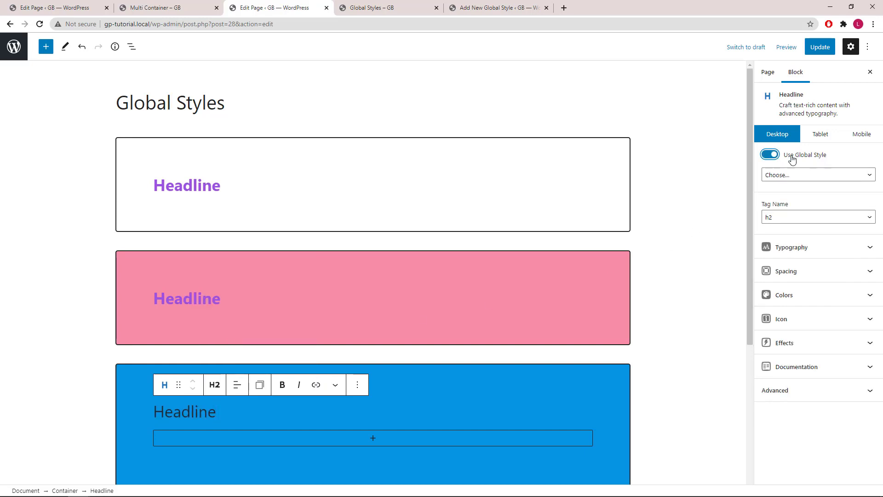
{"action": "left_click", "coordinate": [800, 176]}
{"action": "left_click", "coordinate": [796, 193]}
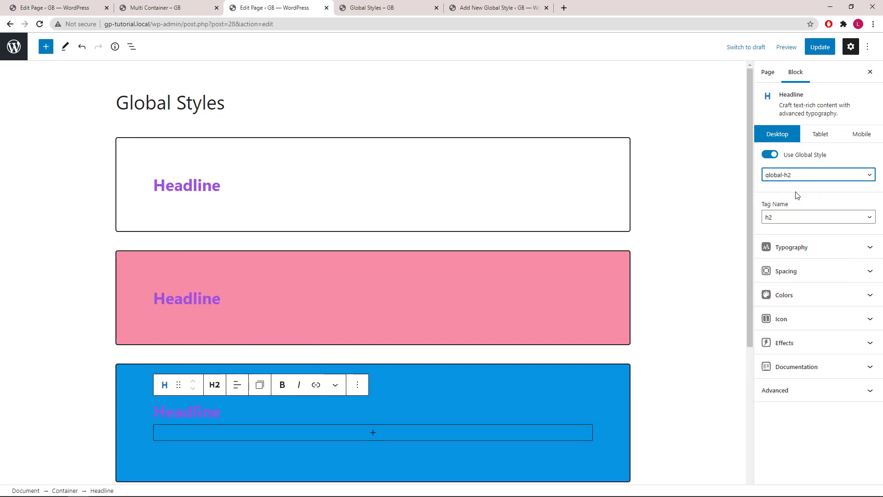
Step: Save the Global Styles page and set the global-h2 headline's font size to 42
{"action": "left_click", "coordinate": [819, 48]}
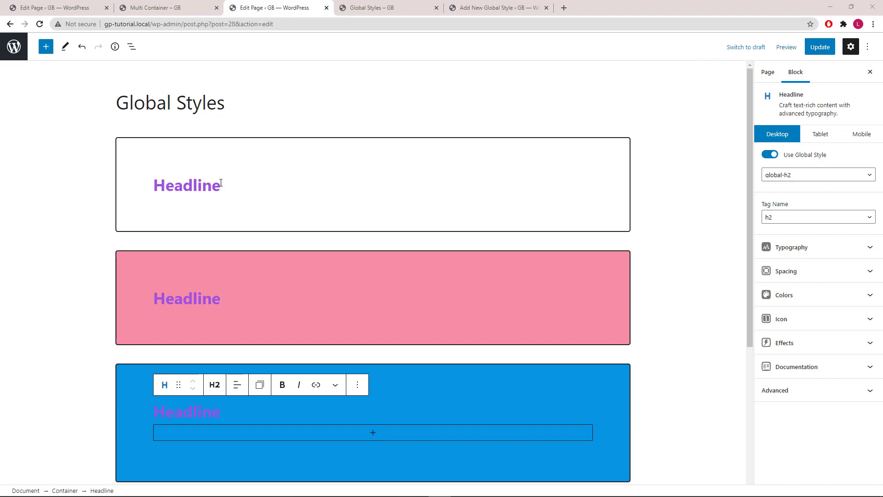
{"action": "left_click", "coordinate": [493, 10]}
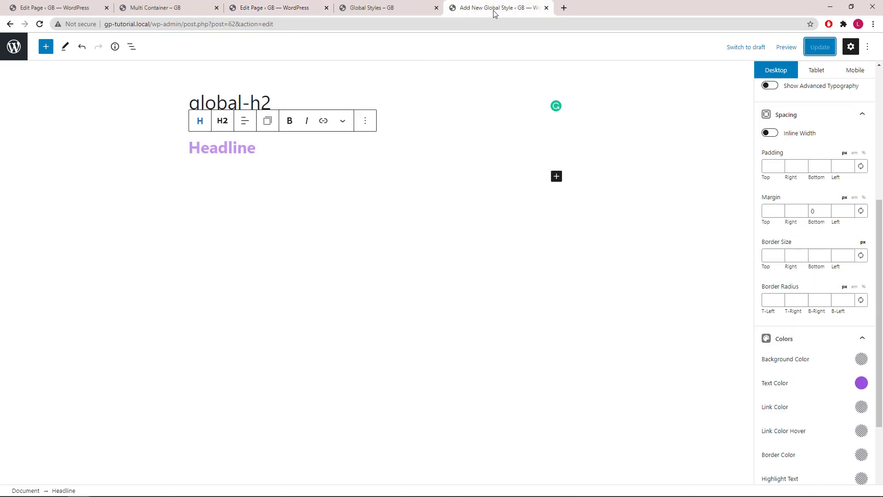
{"action": "left_click", "coordinate": [413, 149]}
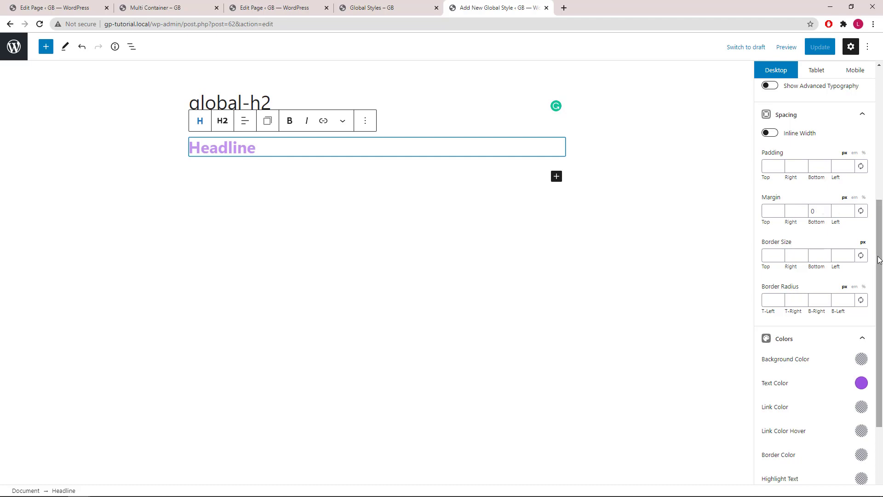
{"action": "left_click_drag", "start_coordinate": [878, 260], "coordinate": [879, 185]}
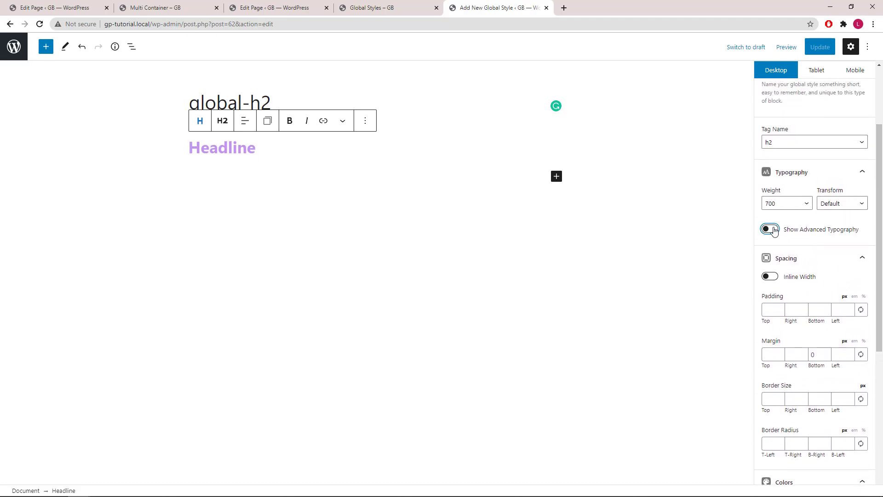
{"action": "left_click", "coordinate": [775, 231]}
{"action": "left_click", "coordinate": [798, 357]}
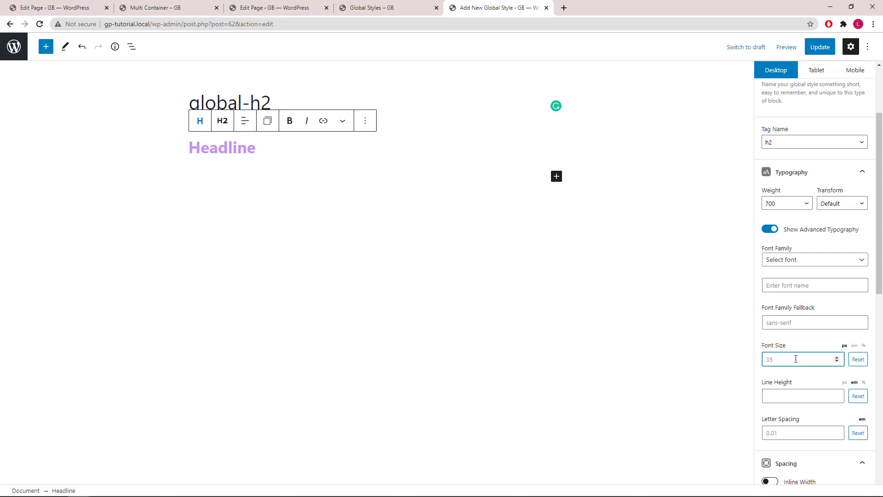
{"action": "type", "text": "42"}
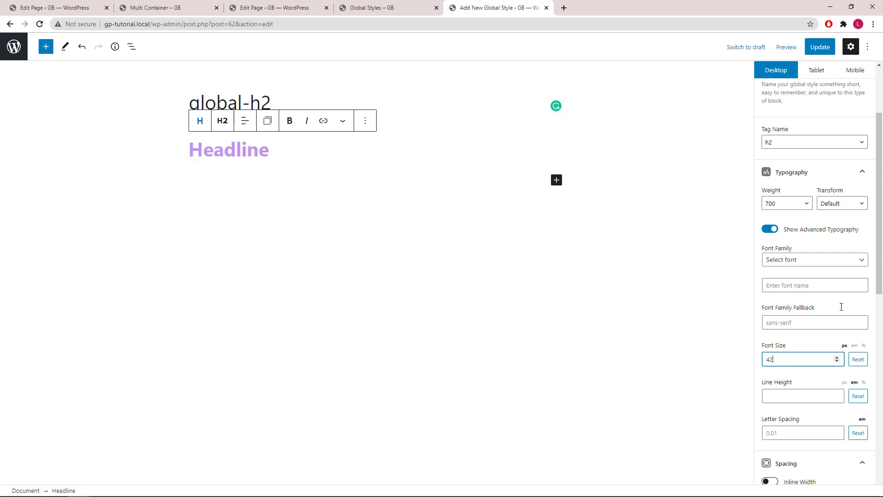
Step: Add a text shadow (5 px offsets, 10 px blur) to the headline and update the style
{"action": "left_click_drag", "start_coordinate": [881, 265], "coordinate": [879, 427]}
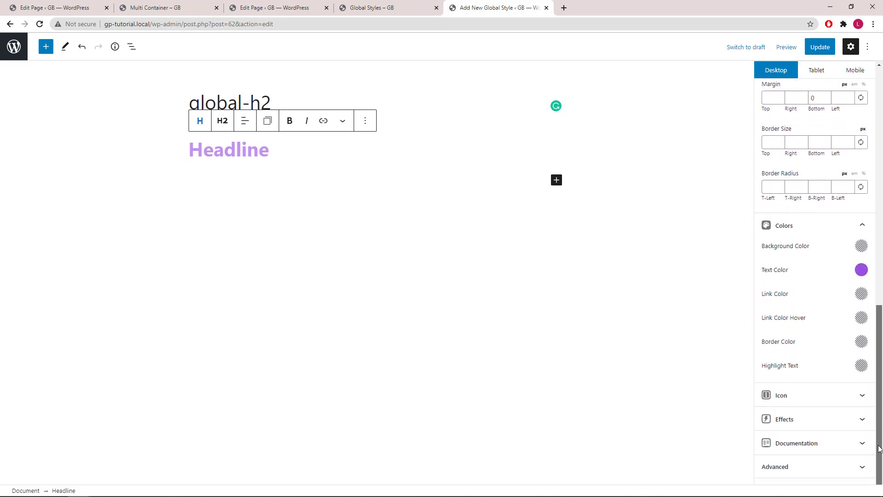
{"action": "left_click", "coordinate": [858, 426]}
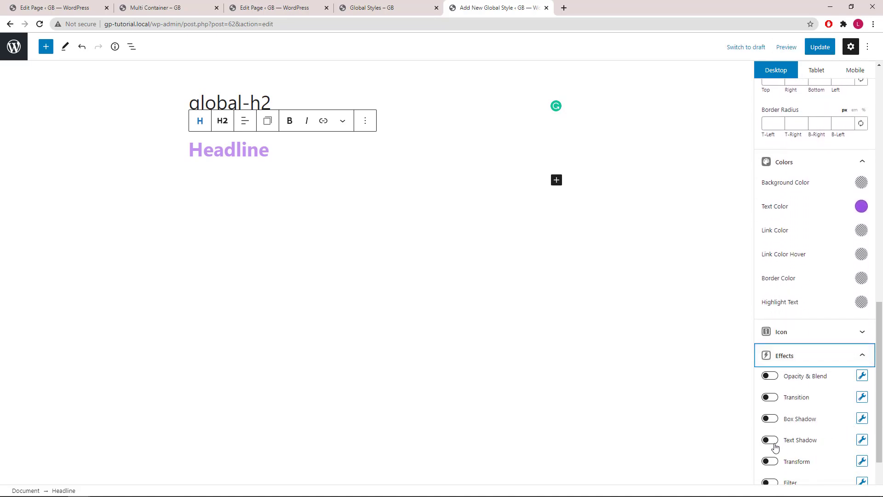
{"action": "left_click", "coordinate": [862, 441]}
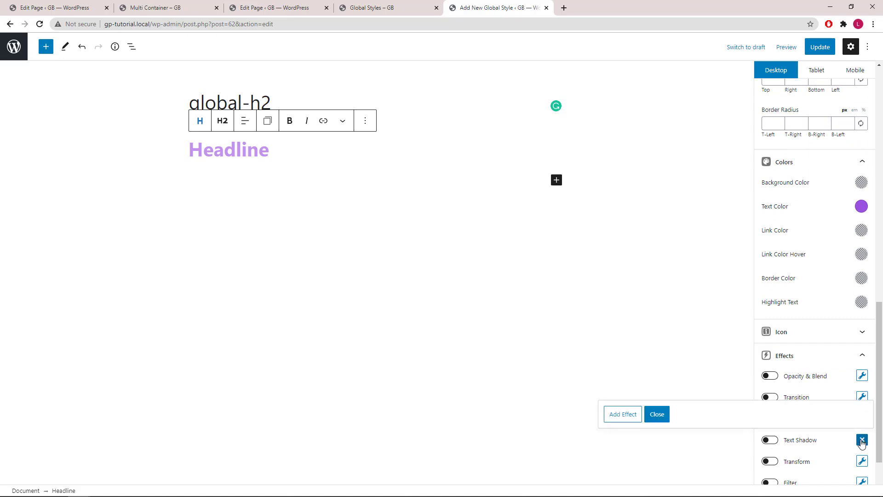
{"action": "left_click", "coordinate": [623, 415]}
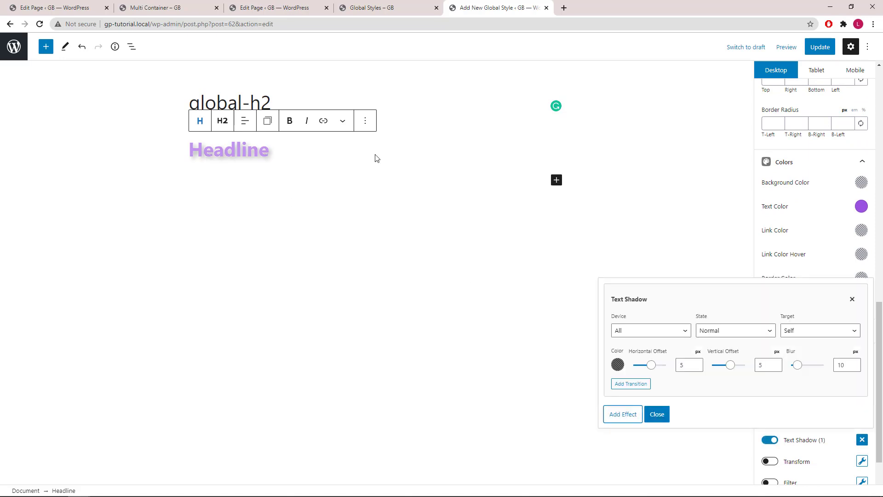
{"action": "left_click", "coordinate": [658, 414]}
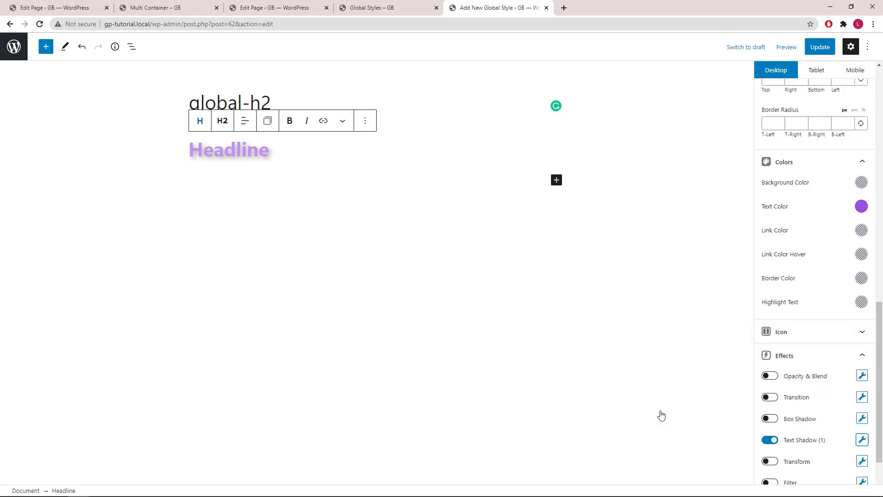
{"action": "left_click", "coordinate": [818, 48]}
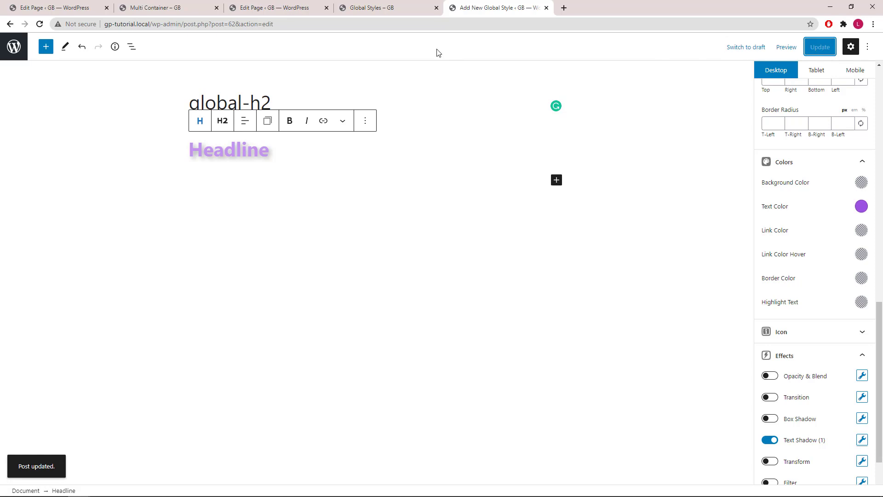
Step: Update the Global Styles page, reload the editor, and update again to apply the shadowed headlines
{"action": "left_click", "coordinate": [271, 13]}
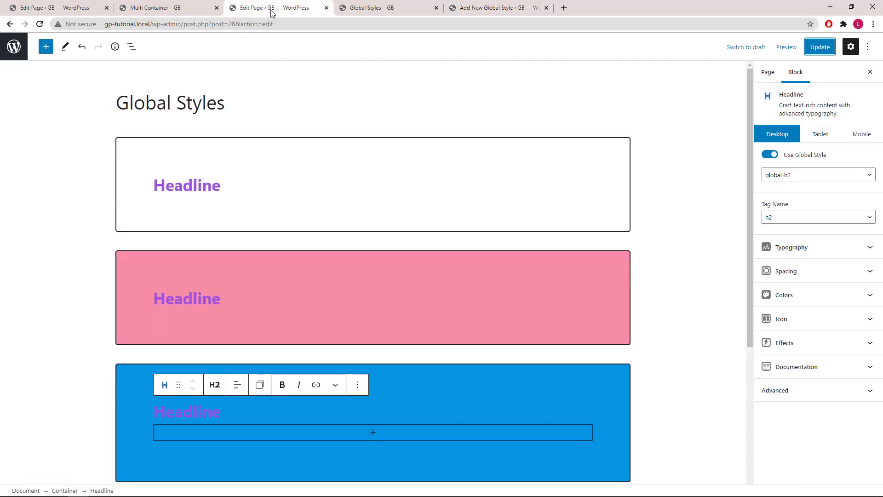
{"action": "left_click", "coordinate": [818, 50]}
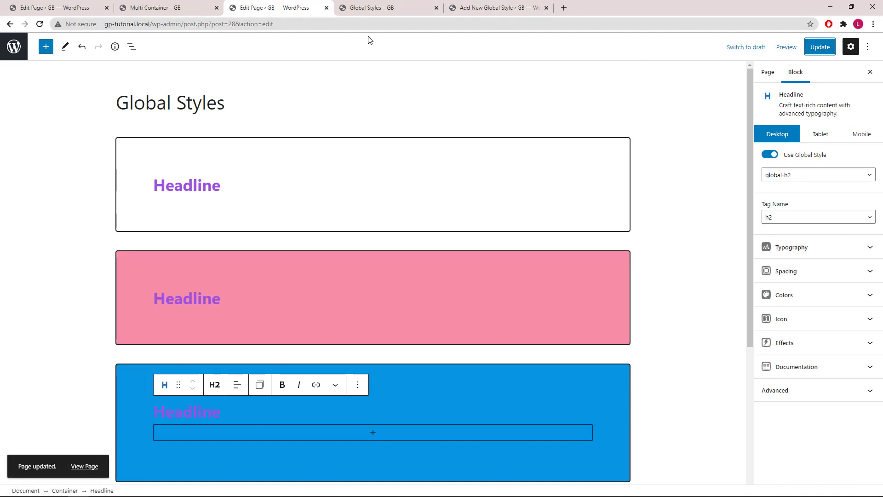
{"action": "left_click", "coordinate": [40, 25]}
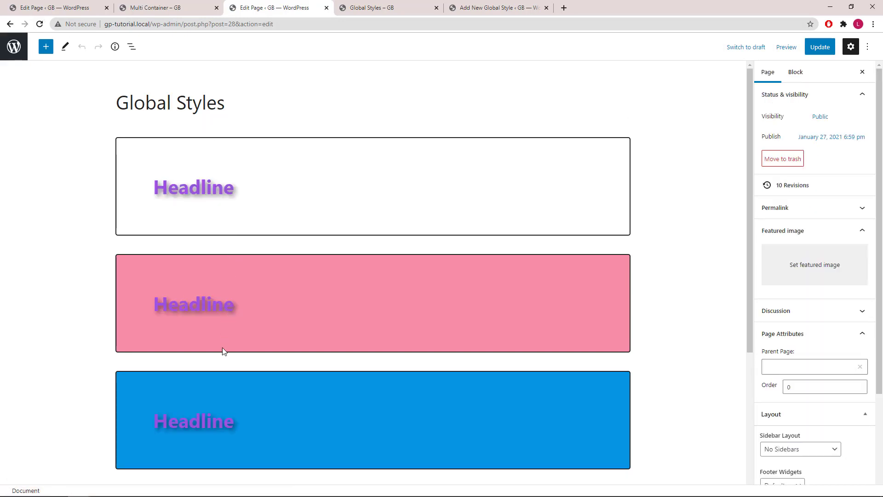
{"action": "left_click", "coordinate": [818, 49]}
Step: Inspect the first container on the live Multi Container page and mark its padding and margin rules
{"action": "left_click", "coordinate": [171, 11]}
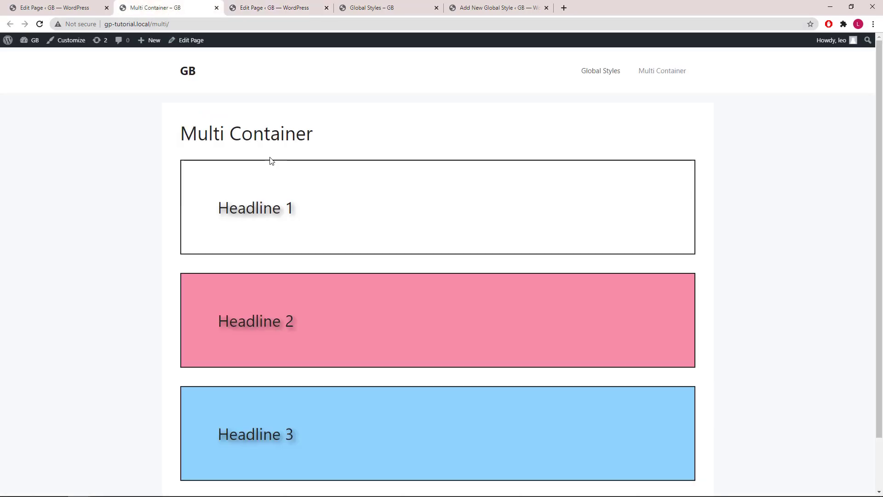
{"action": "right_click", "coordinate": [261, 168]}
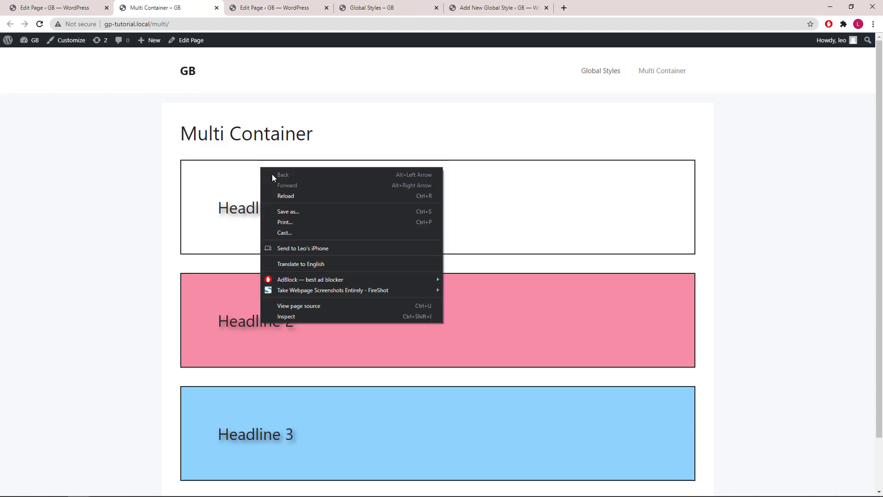
{"action": "left_click", "coordinate": [303, 317]}
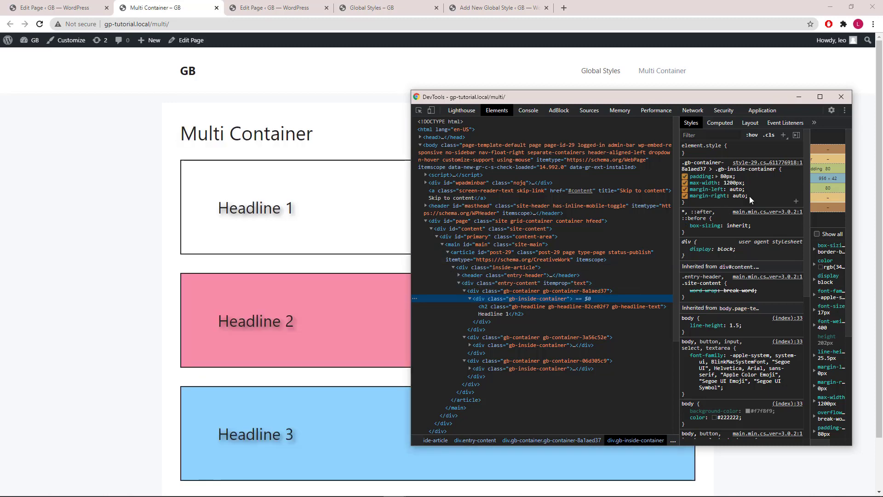
{"action": "left_click_drag", "start_coordinate": [749, 196], "coordinate": [690, 176]}
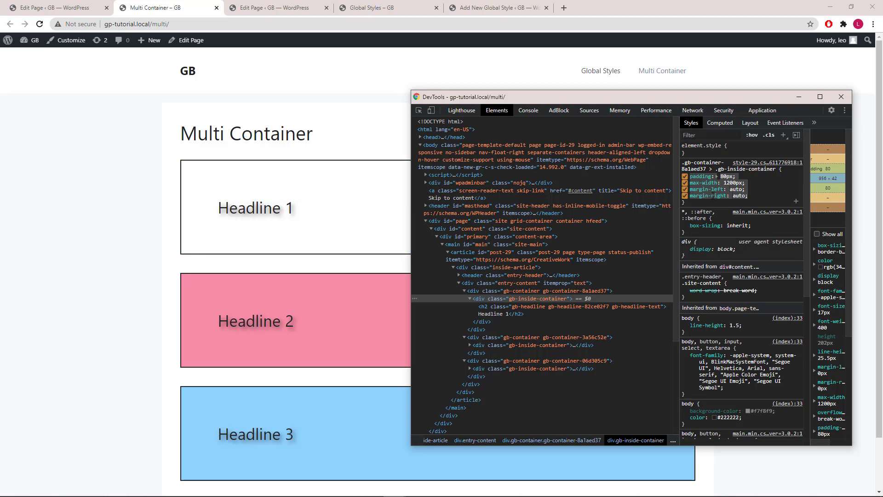
Step: Inspect each container's gb-inside-container wrapper in turn to compare their separate class rules
{"action": "left_click", "coordinate": [517, 345]}
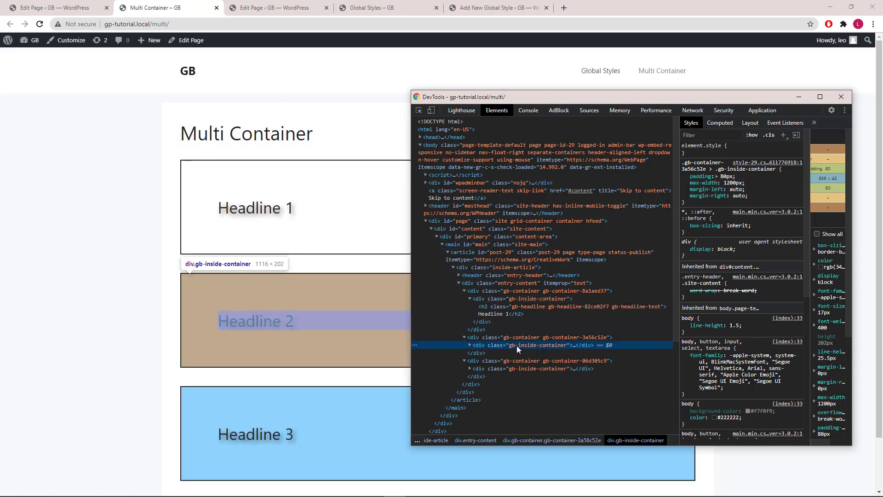
{"action": "left_click", "coordinate": [518, 369]}
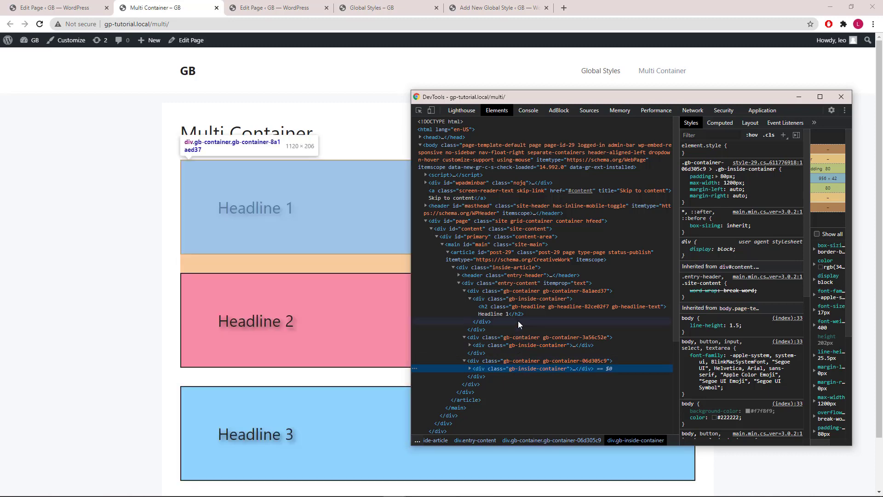
{"action": "left_click", "coordinate": [525, 299]}
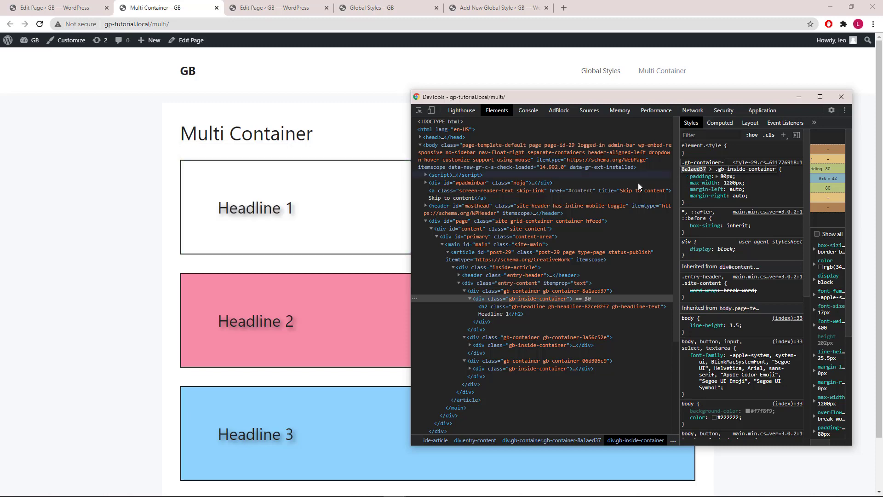
{"action": "left_click", "coordinate": [536, 345]}
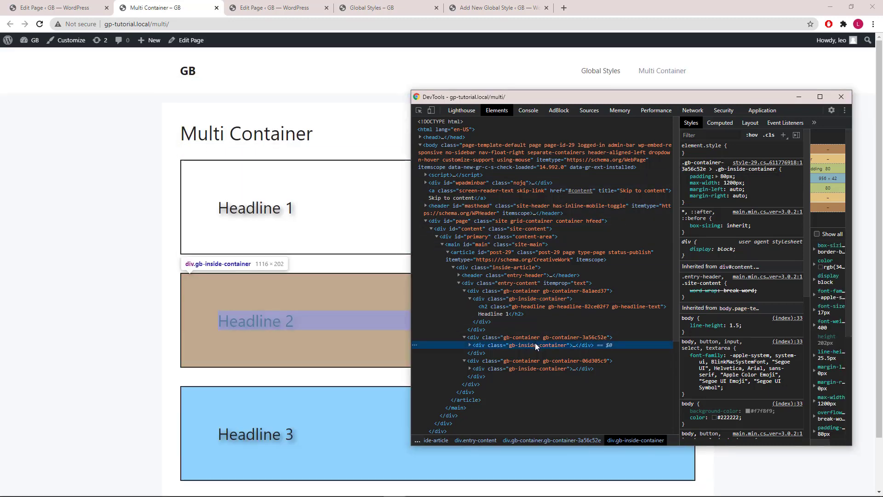
{"action": "left_click", "coordinate": [523, 368]}
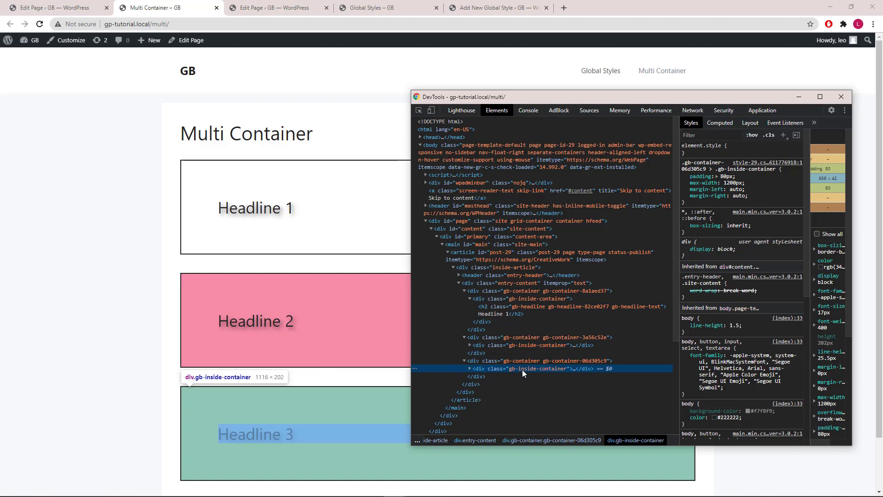
{"action": "left_click", "coordinate": [386, 13]}
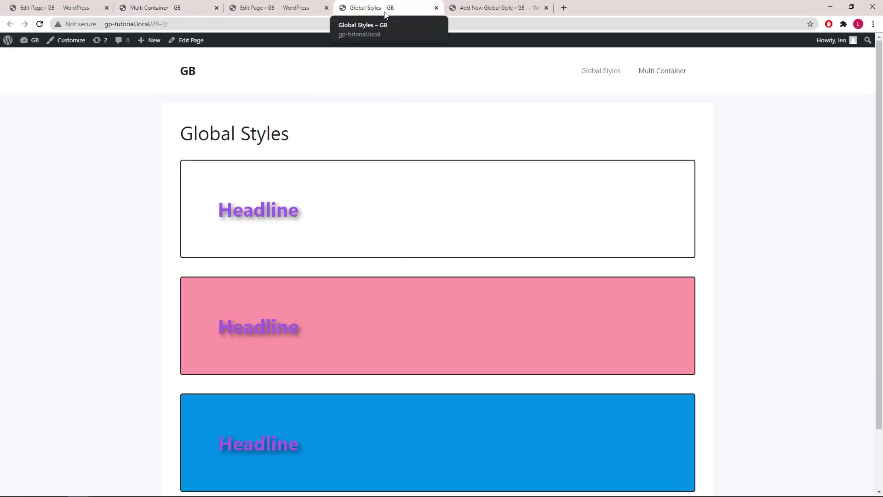
{"action": "right_click", "coordinate": [299, 177]}
{"action": "left_click", "coordinate": [323, 324]}
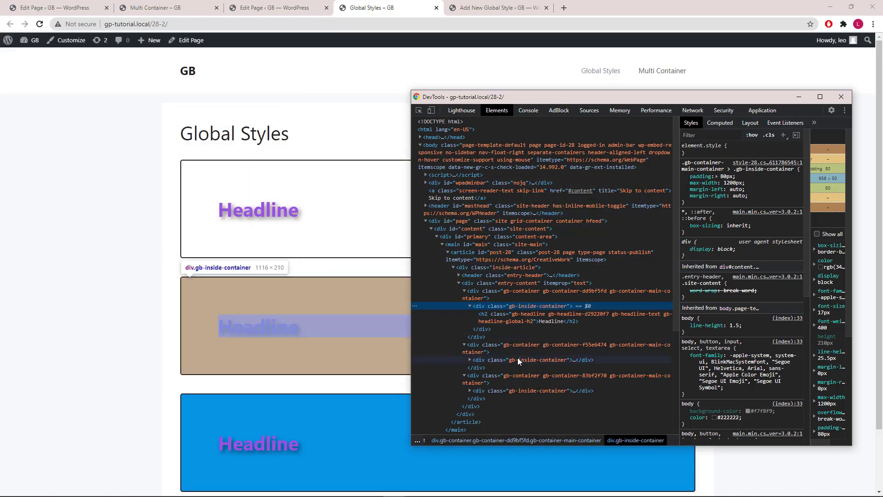
{"action": "left_click", "coordinate": [518, 360]}
{"action": "left_click", "coordinate": [515, 390]}
{"action": "left_click", "coordinate": [520, 361]}
{"action": "left_click", "coordinate": [526, 308]}
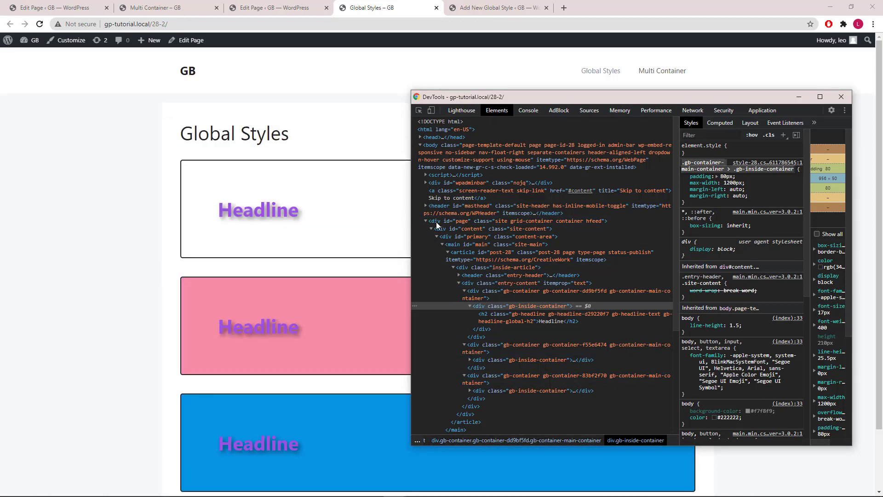
{"action": "left_click", "coordinate": [525, 316]}
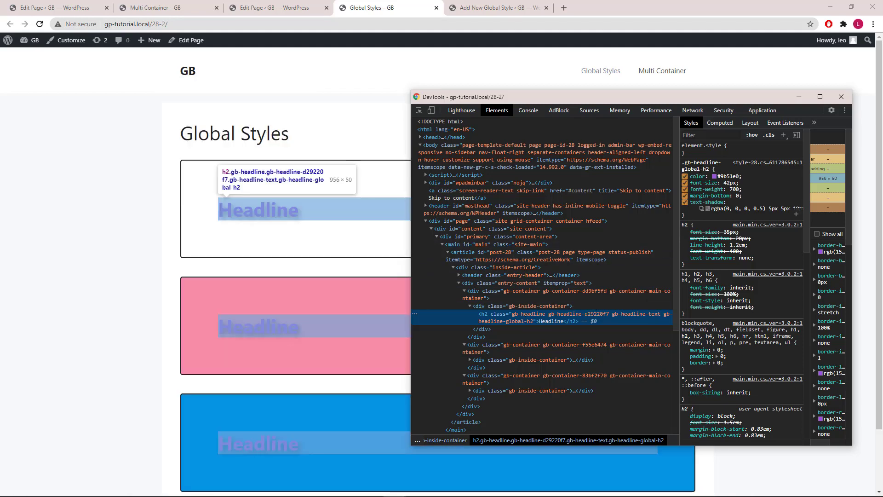
{"action": "key", "text": "F12"}
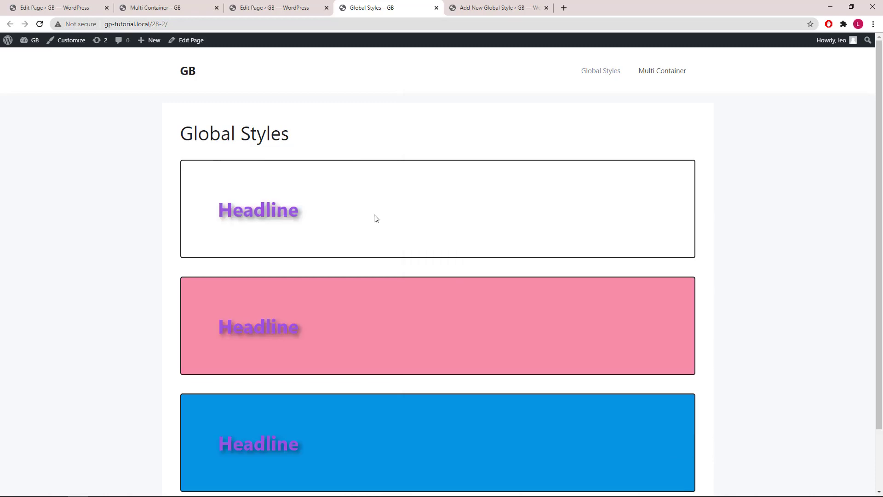